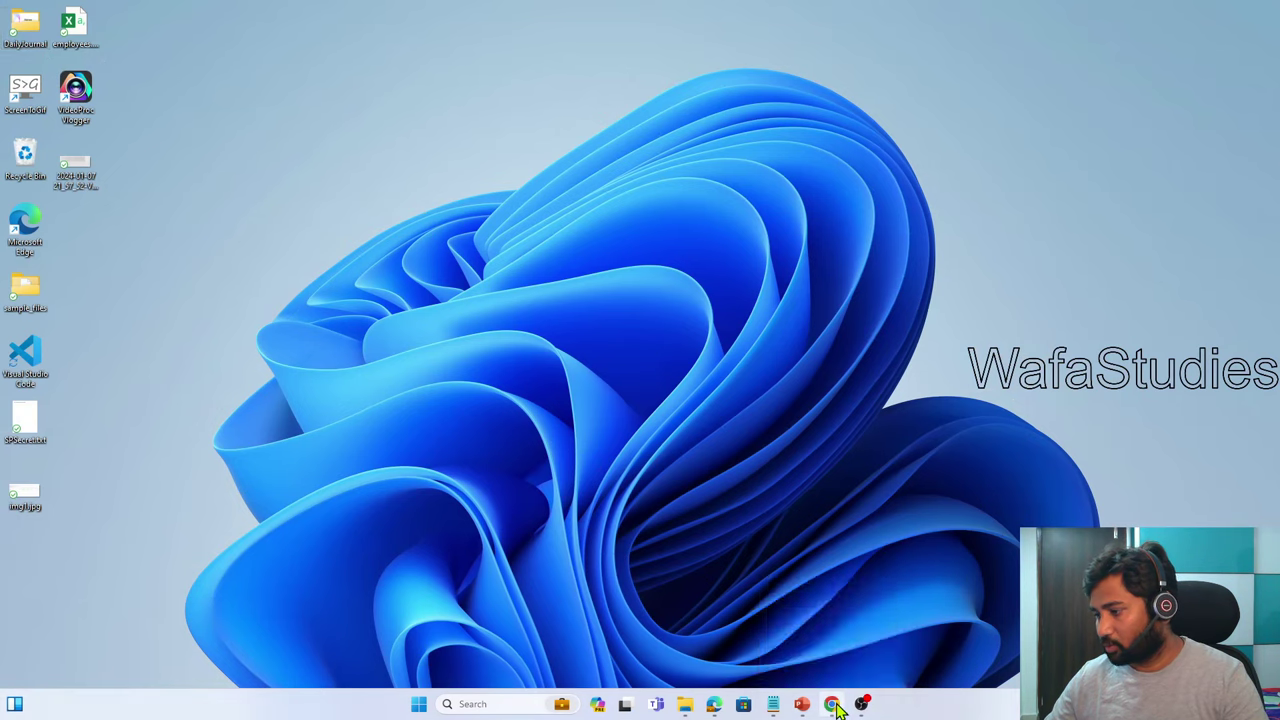
Launch Chrome and load the Microsoft Fabric home page at app.fabric.microsoft.com/home
click(832, 704)
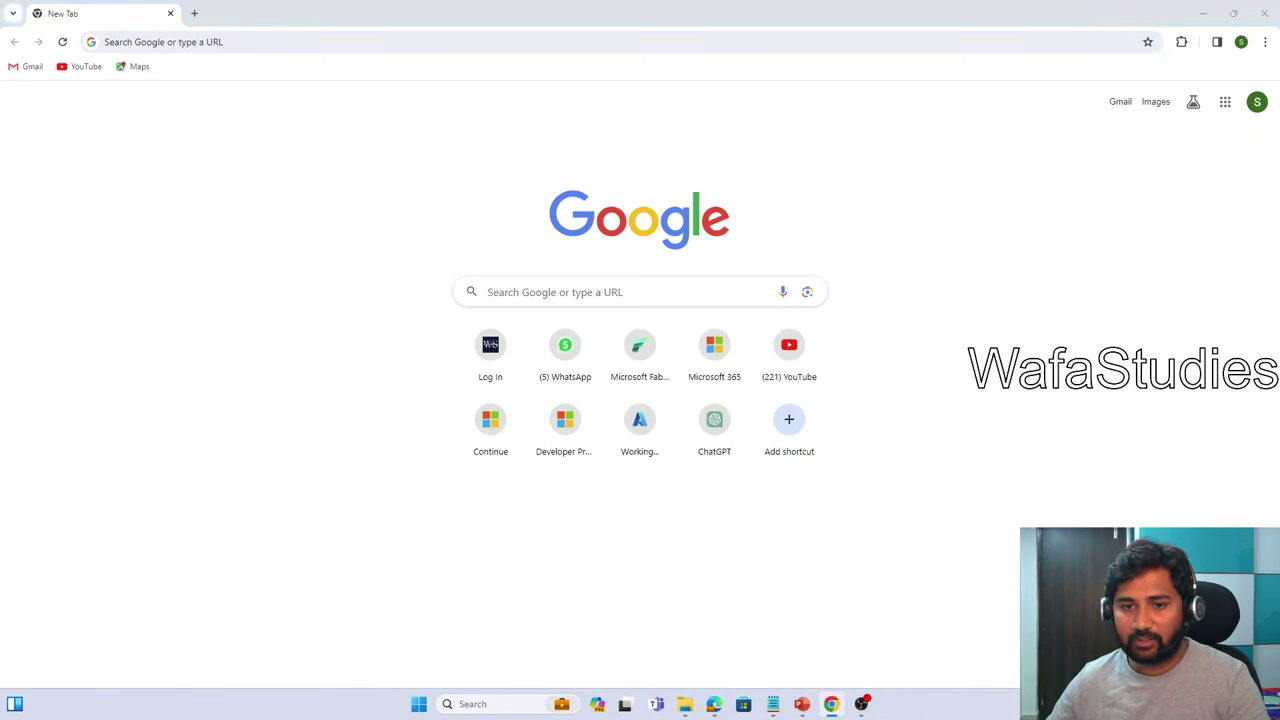
click(344, 42)
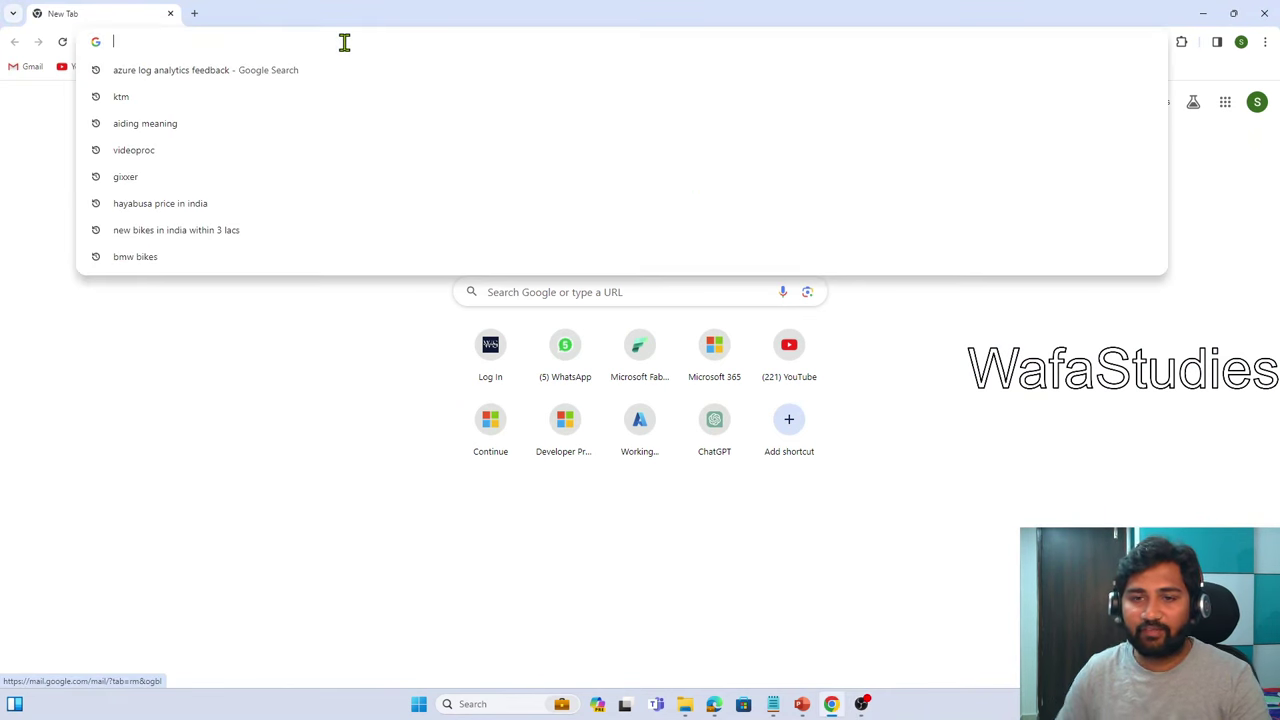
text(app)
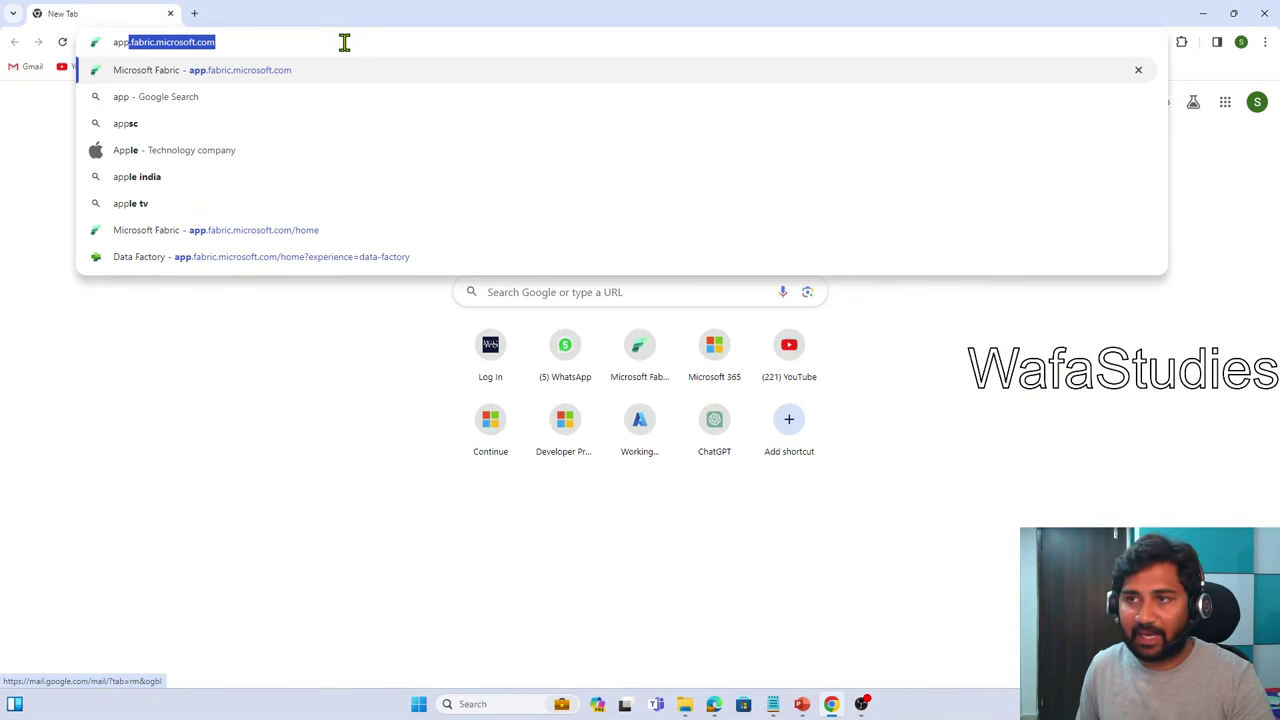
key(Right)
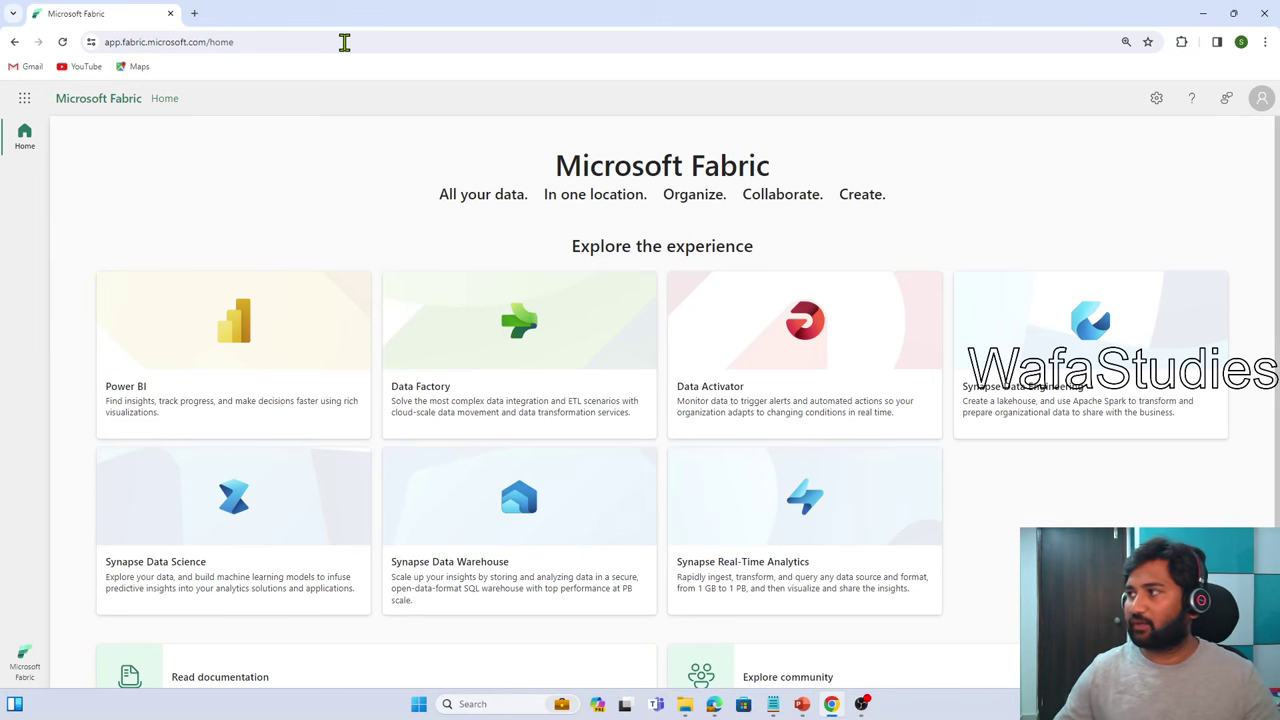
click(1261, 99)
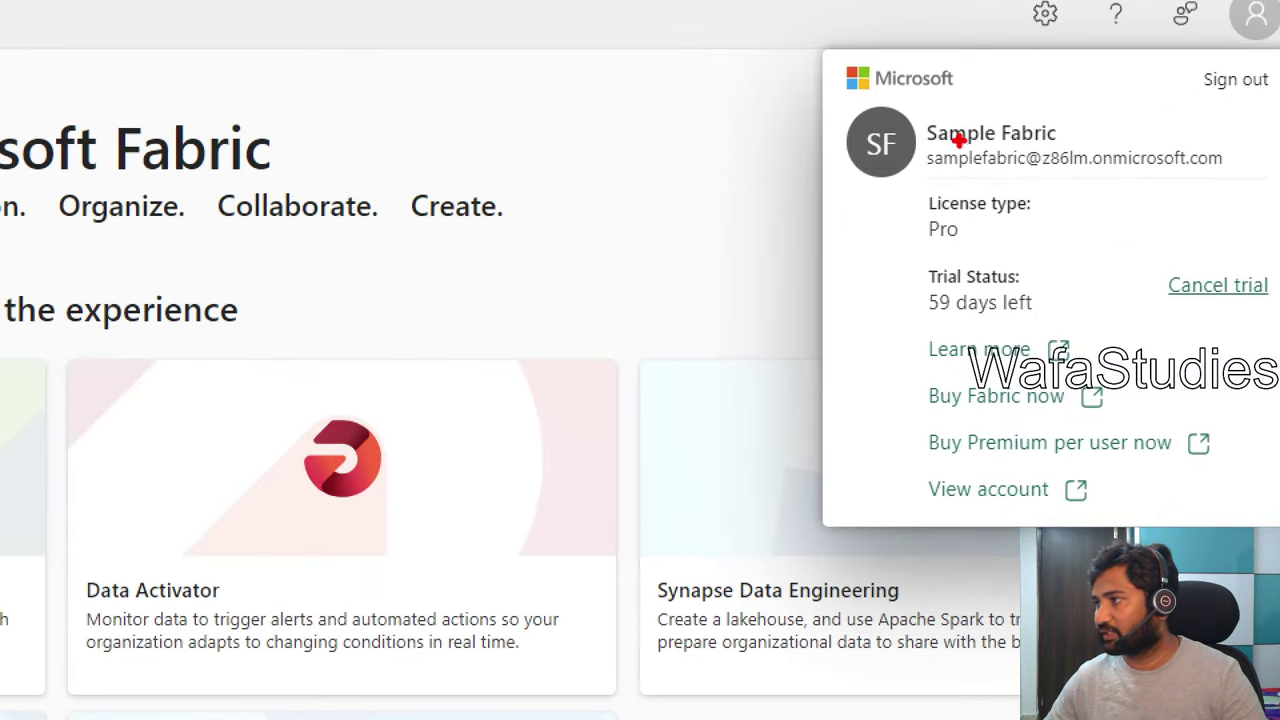
mouse_move(916, 148)
mouse_down()
mouse_move(1114, 205)
mouse_move(1277, 184)
mouse_up()
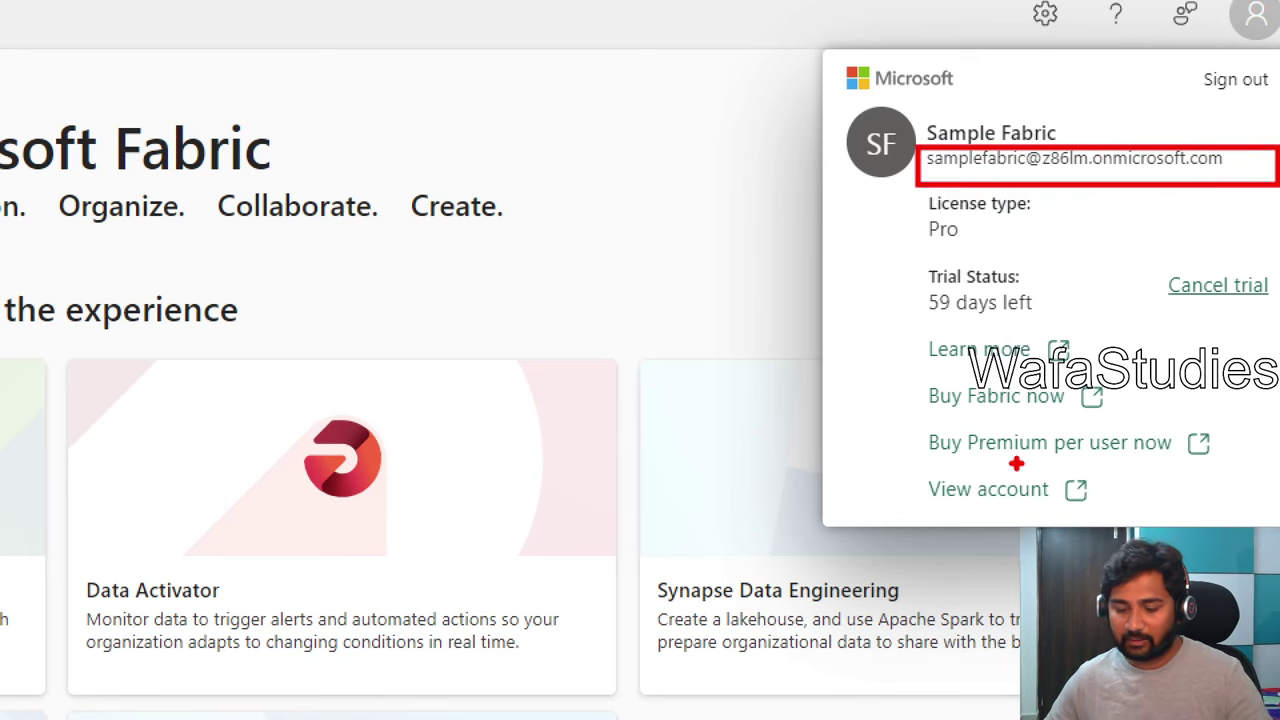
key(Escape)
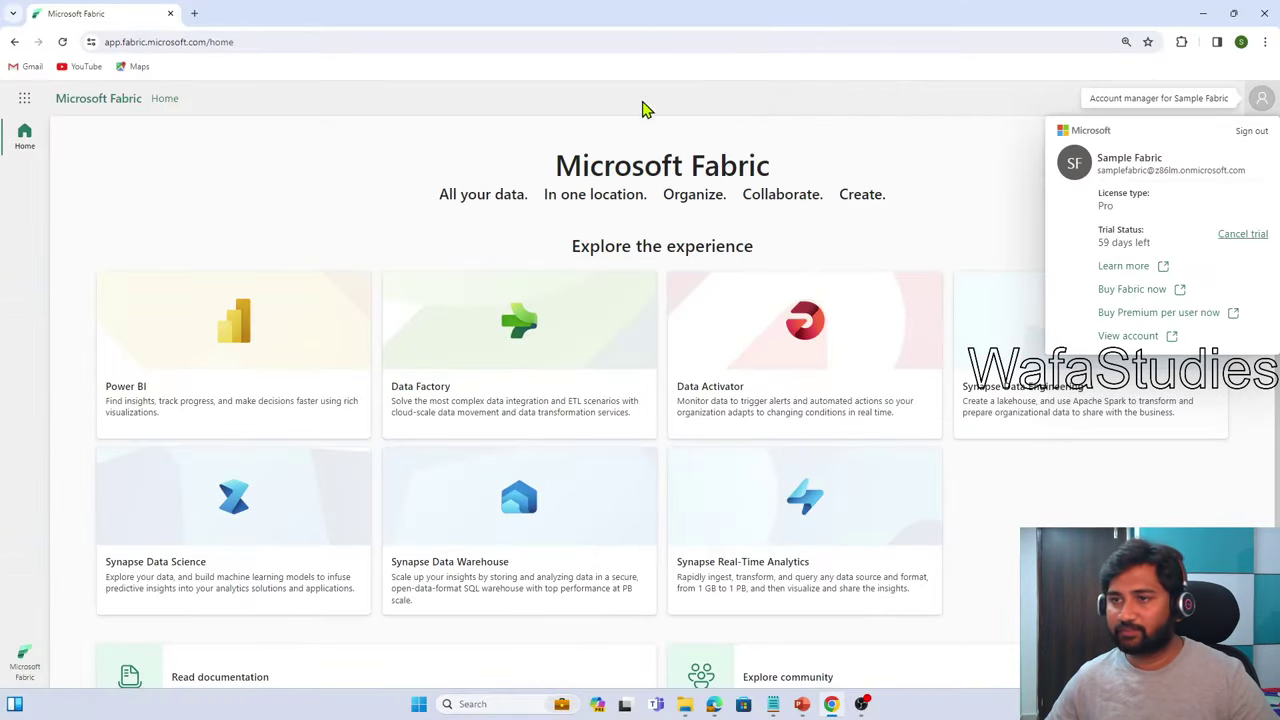
click(1260, 104)
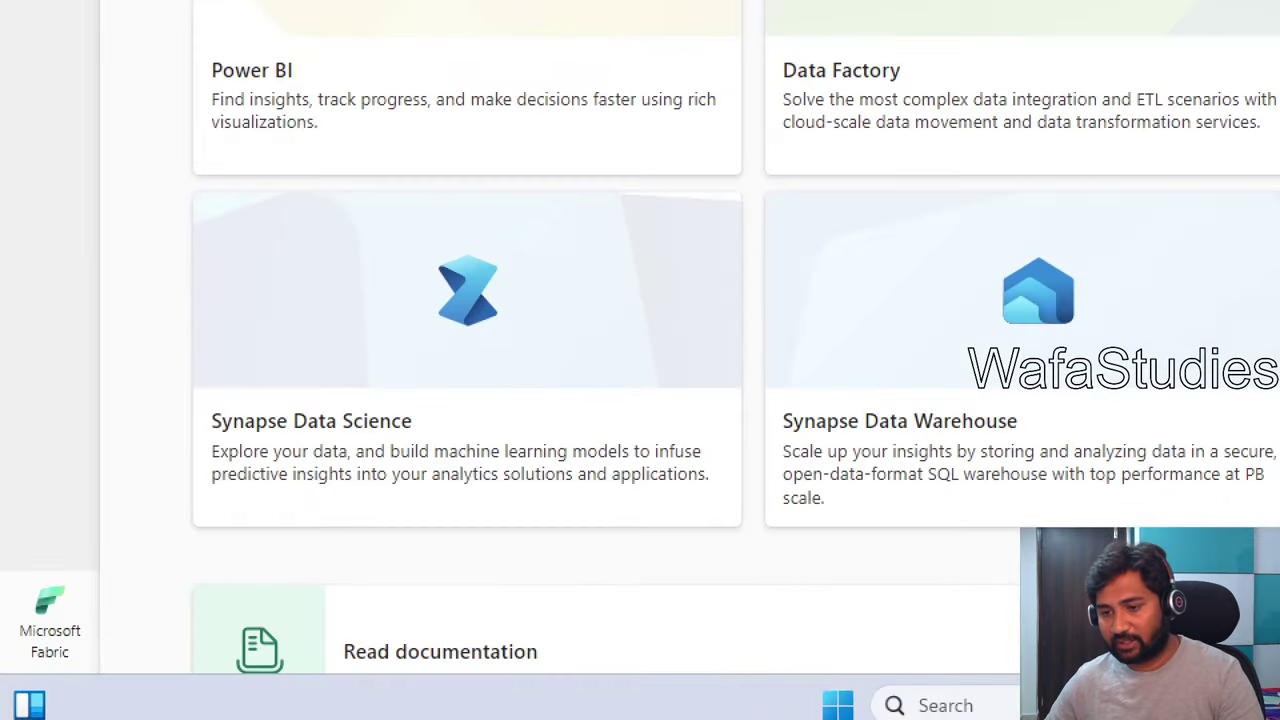
mouse_move(68, 616)
mouse_down()
mouse_move(106, 569)
mouse_move(144, 577)
mouse_up()
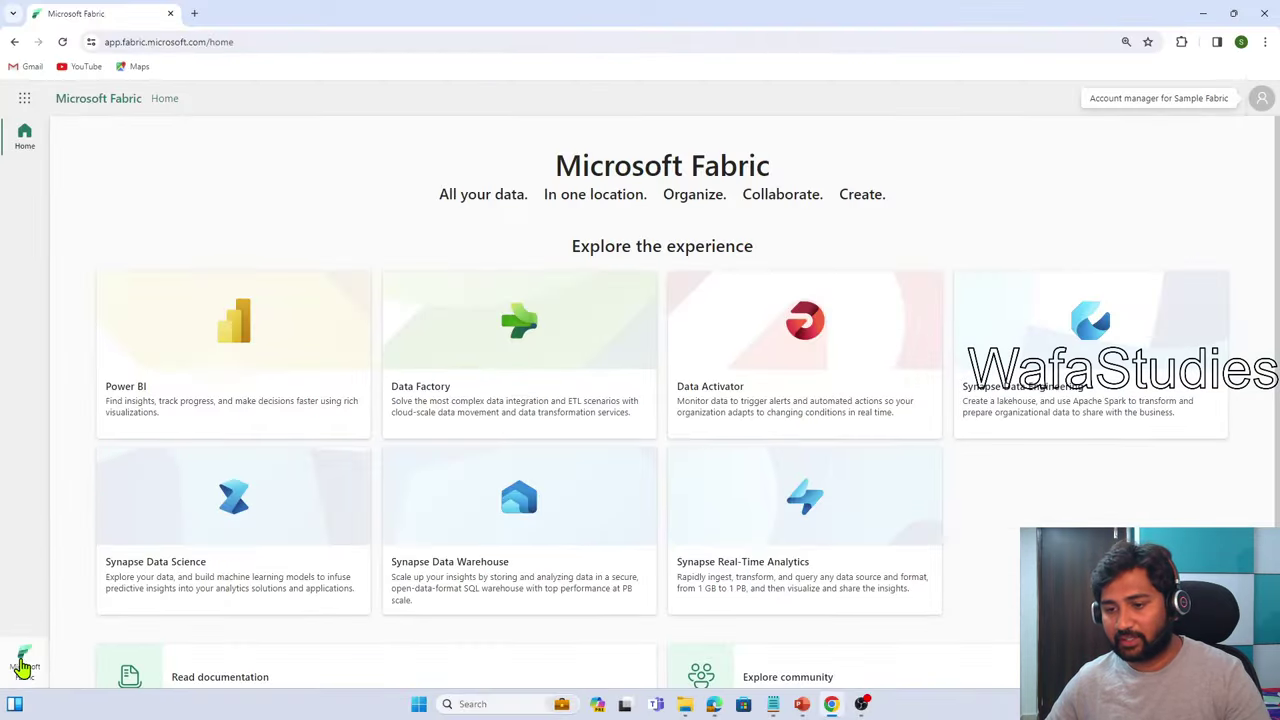
Switch the Fabric experience switcher to Data Engineering
click(48, 603)
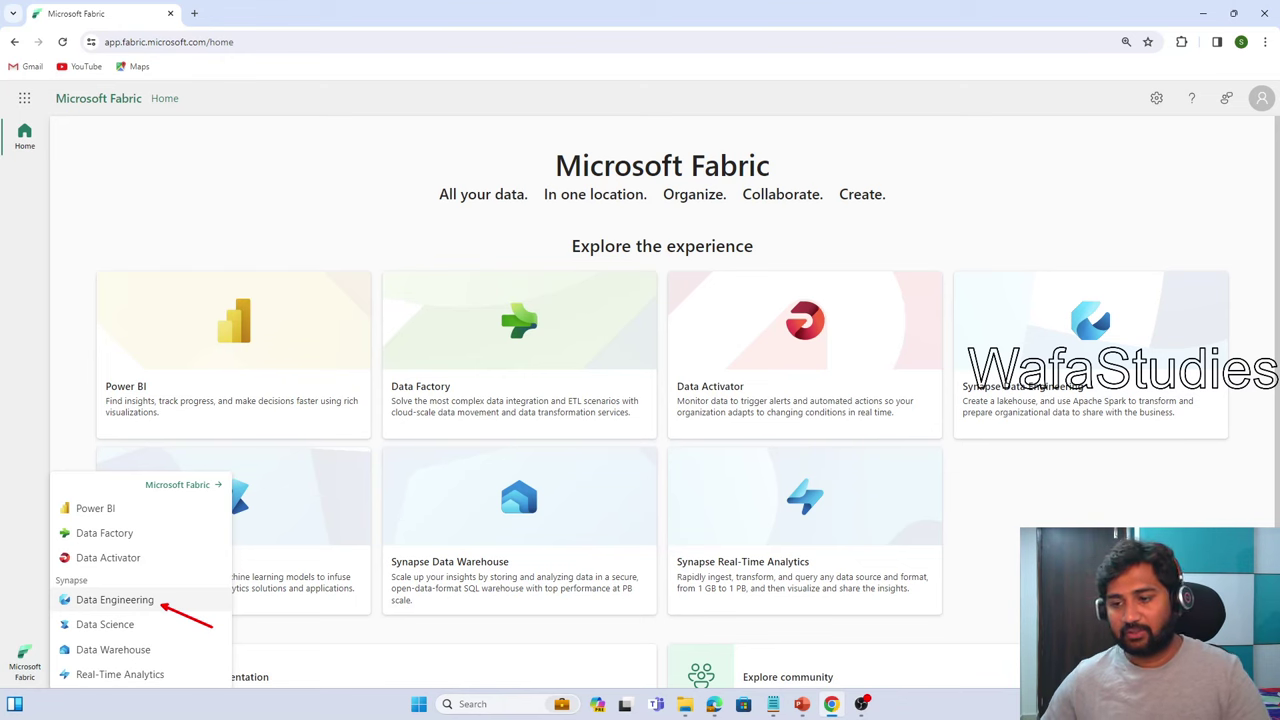
click(152, 603)
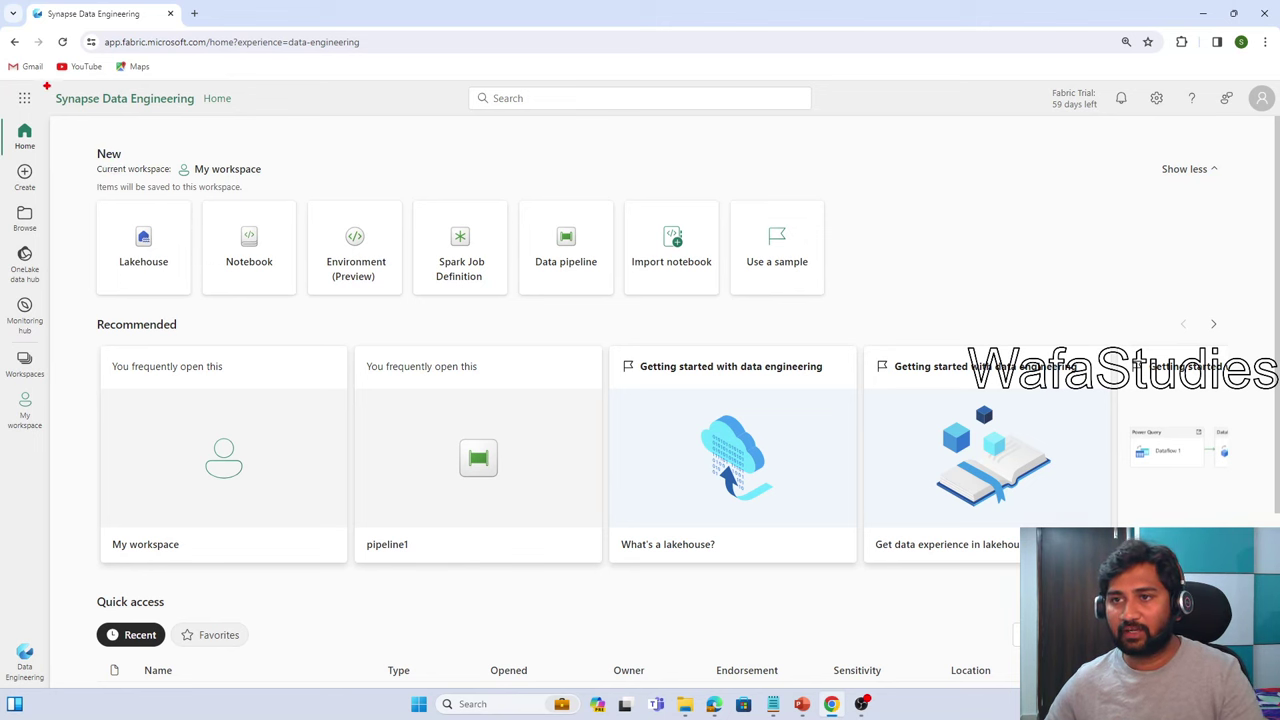
Open the Workspaces flyout showing Admin monitoring and My workspace
mouse_move(46, 87)
mouse_down()
mouse_move(112, 117)
mouse_move(198, 126)
mouse_up()
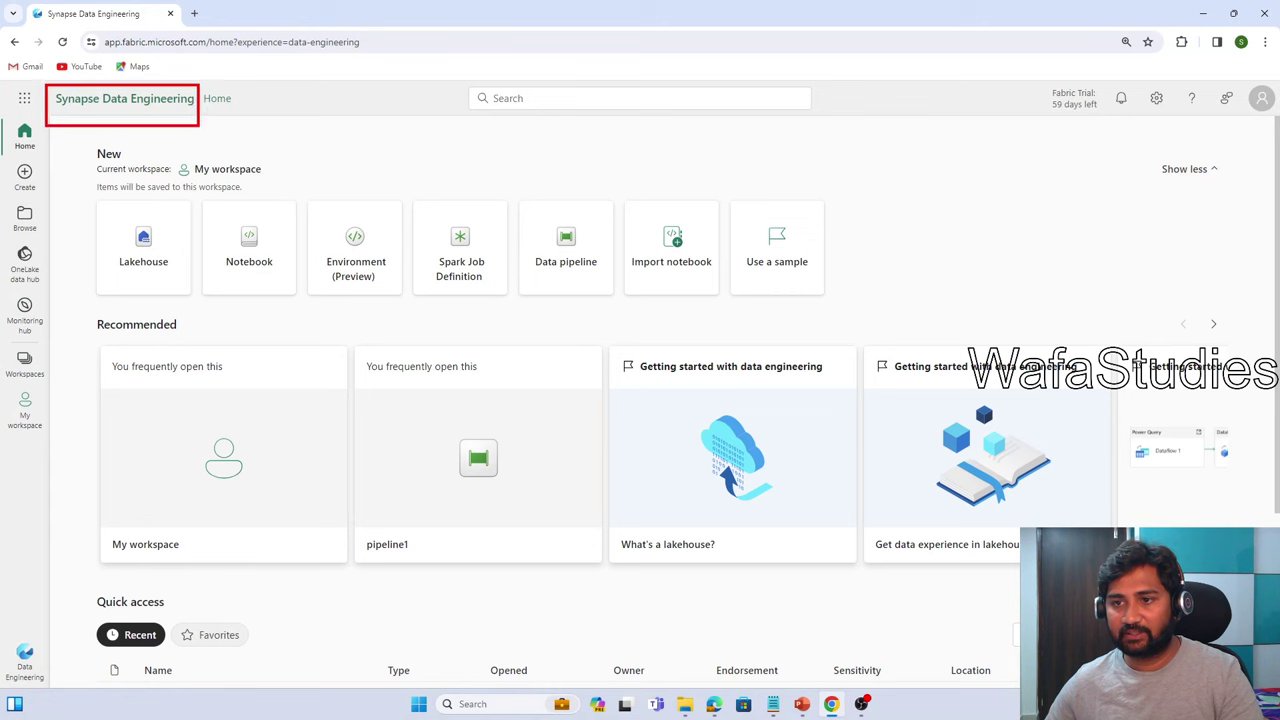
drag(1, 345, 67, 385)
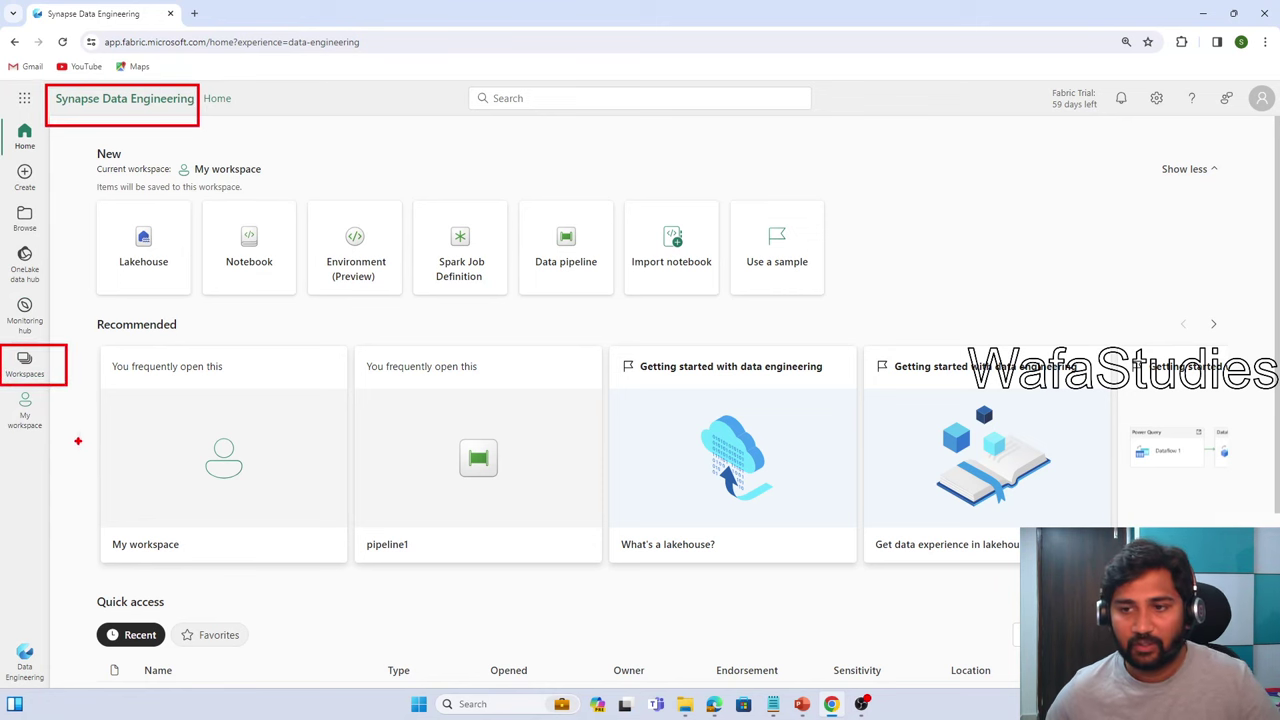
drag(45, 414, 92, 470)
key(ctrl+z)
drag(56, 418, 108, 472)
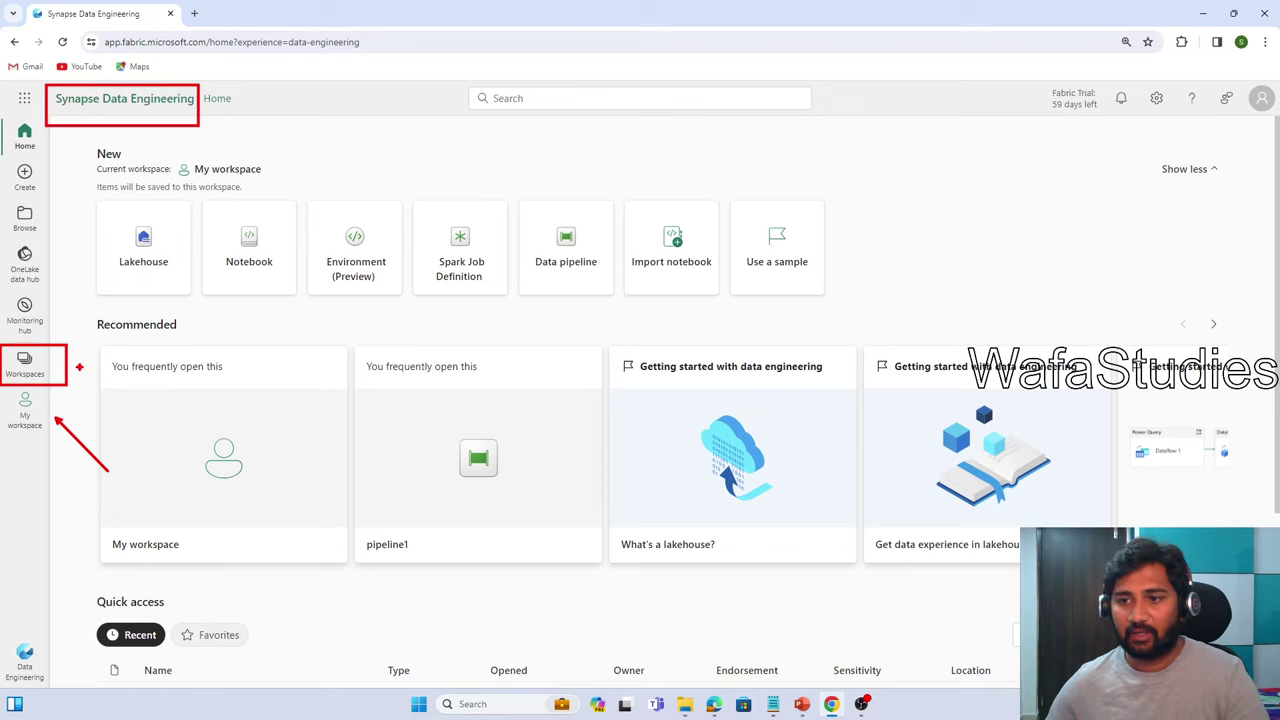
drag(72, 366, 180, 344)
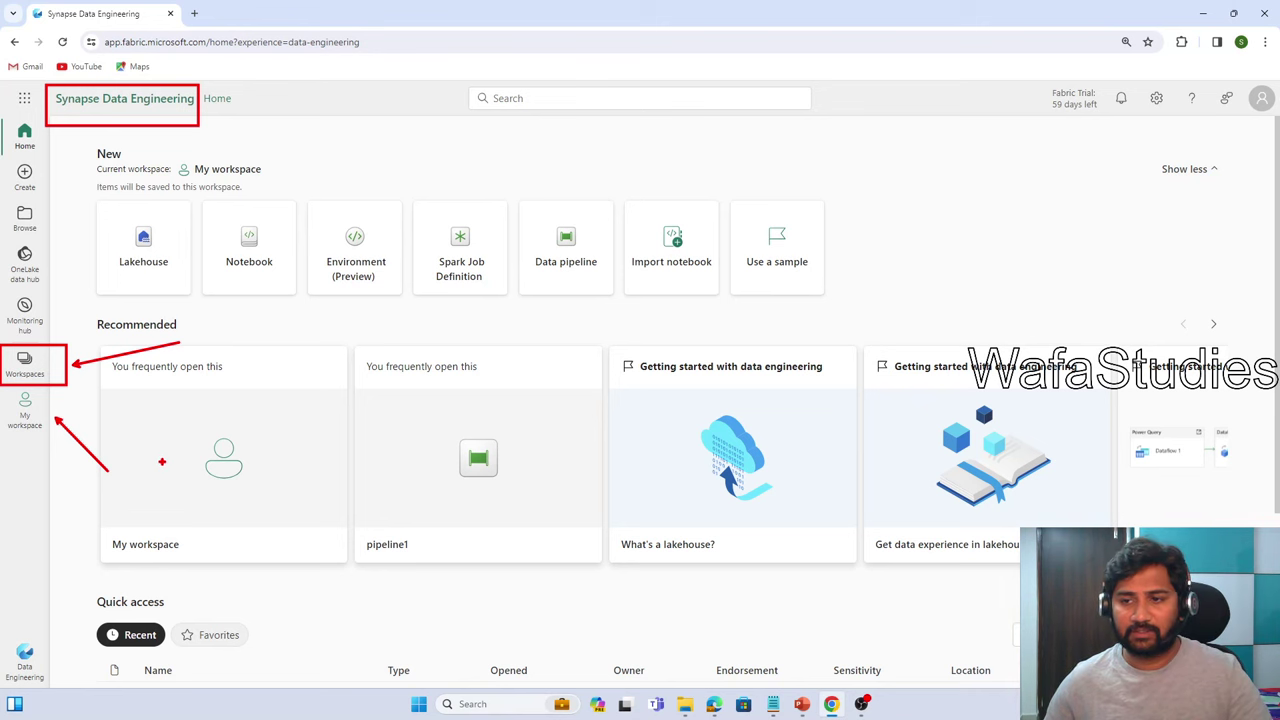
key(Escape)
click(25, 362)
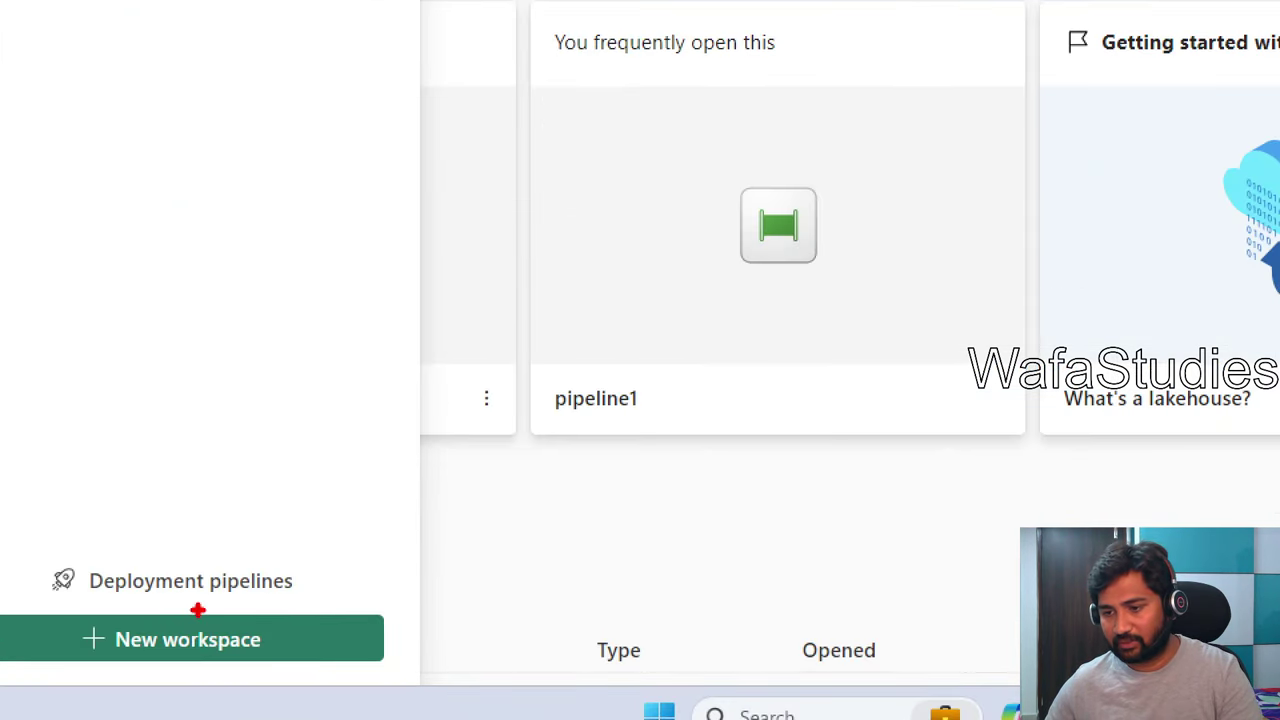
drag(188, 650, 219, 619)
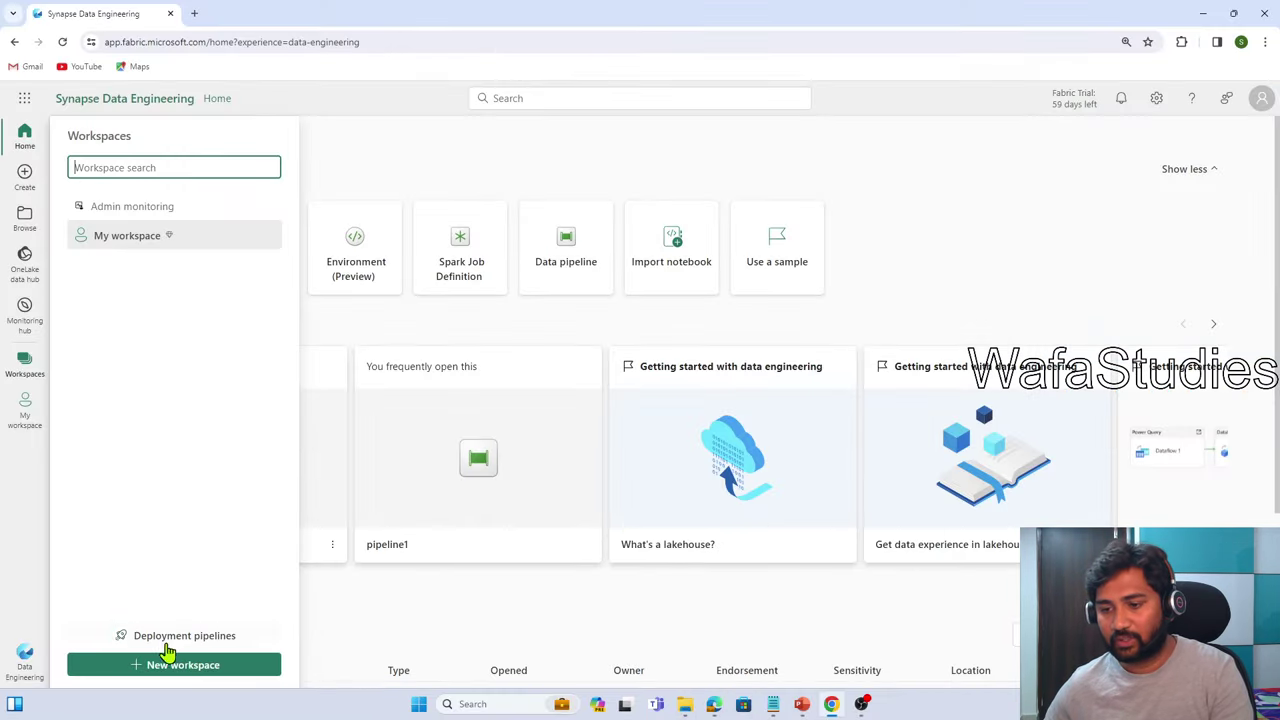
Start a new workspace from the Workspaces pane to bring up Create a workspace
click(152, 650)
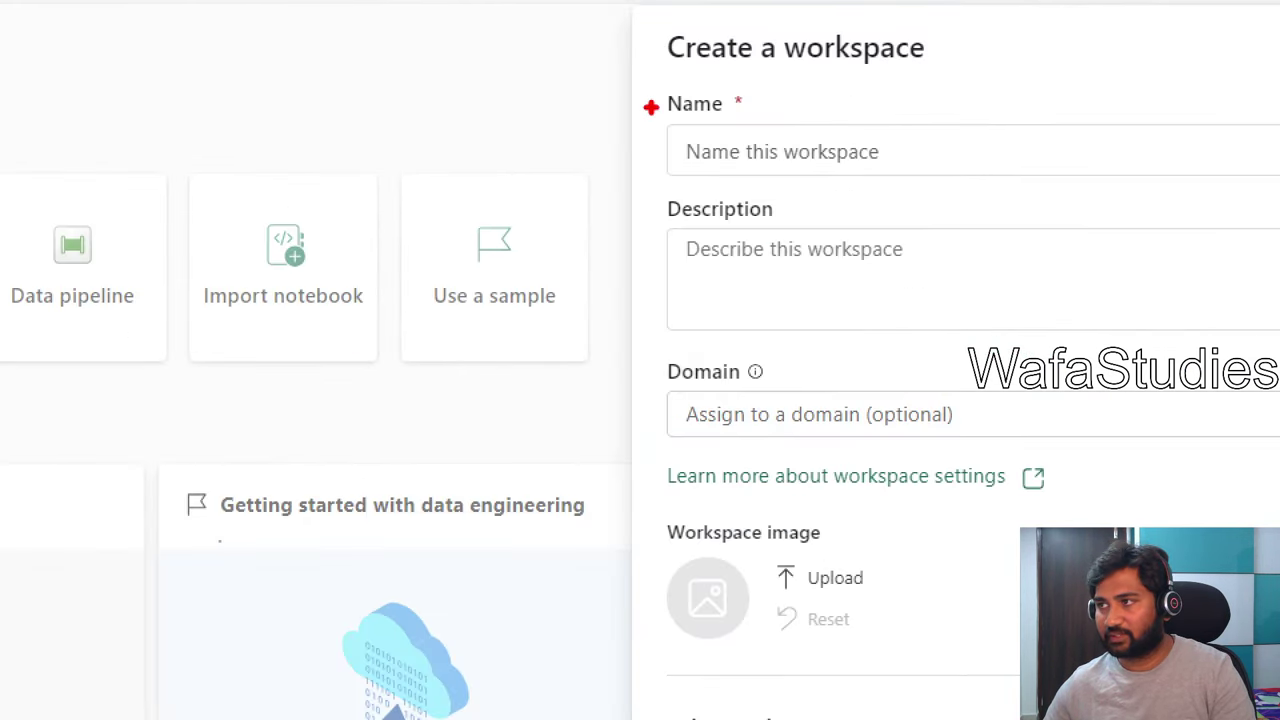
drag(552, 106, 652, 106)
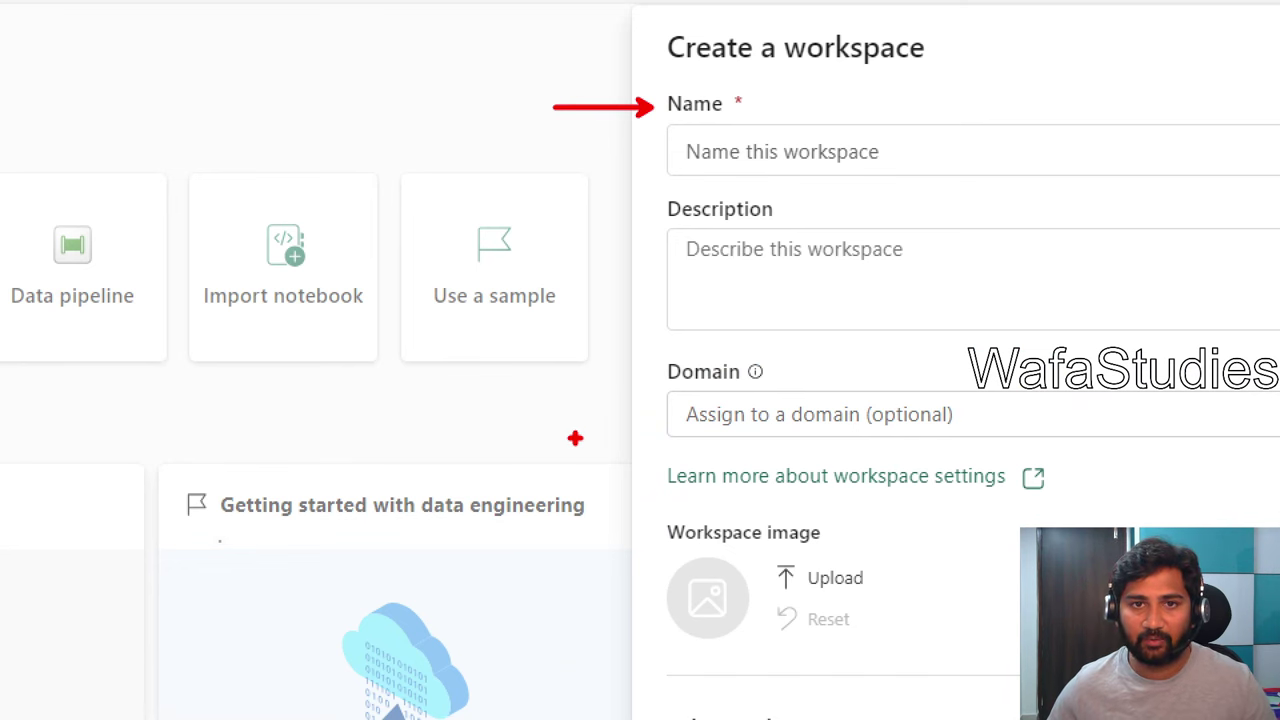
mouse_move(629, 273)
mouse_down()
mouse_move(645, 273)
mouse_move(530, 272)
mouse_up()
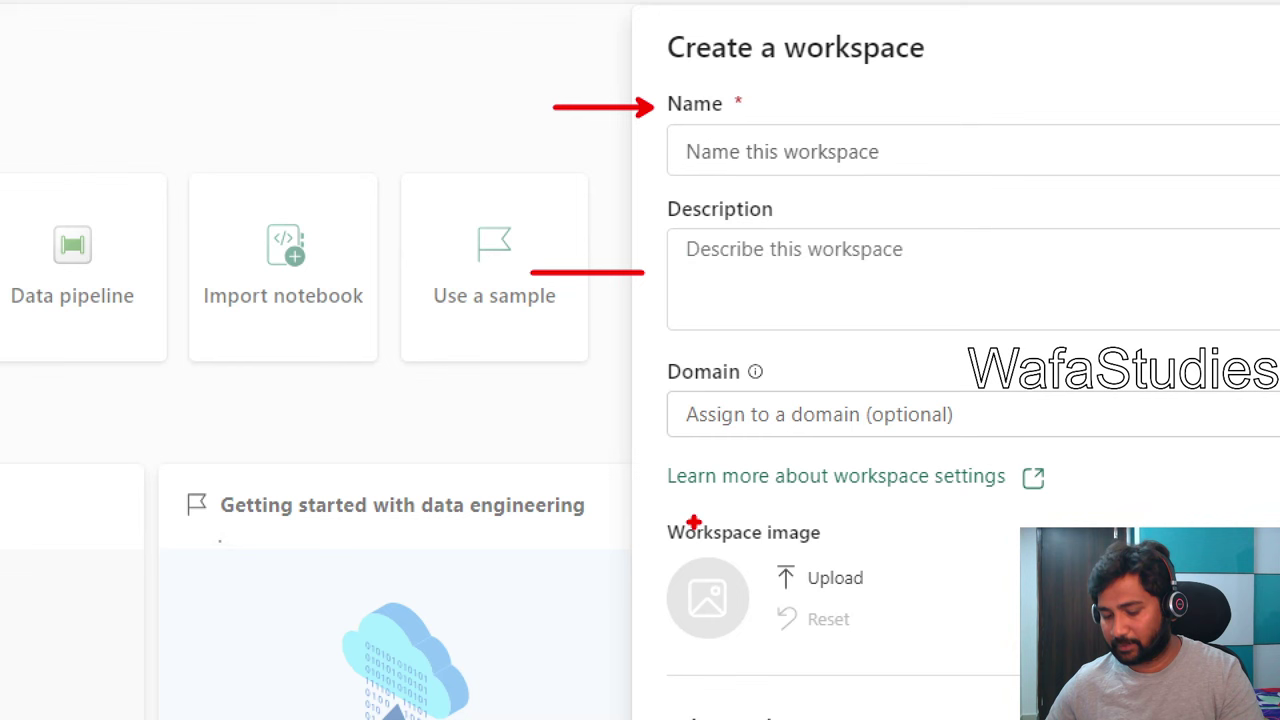
drag(665, 414, 593, 423)
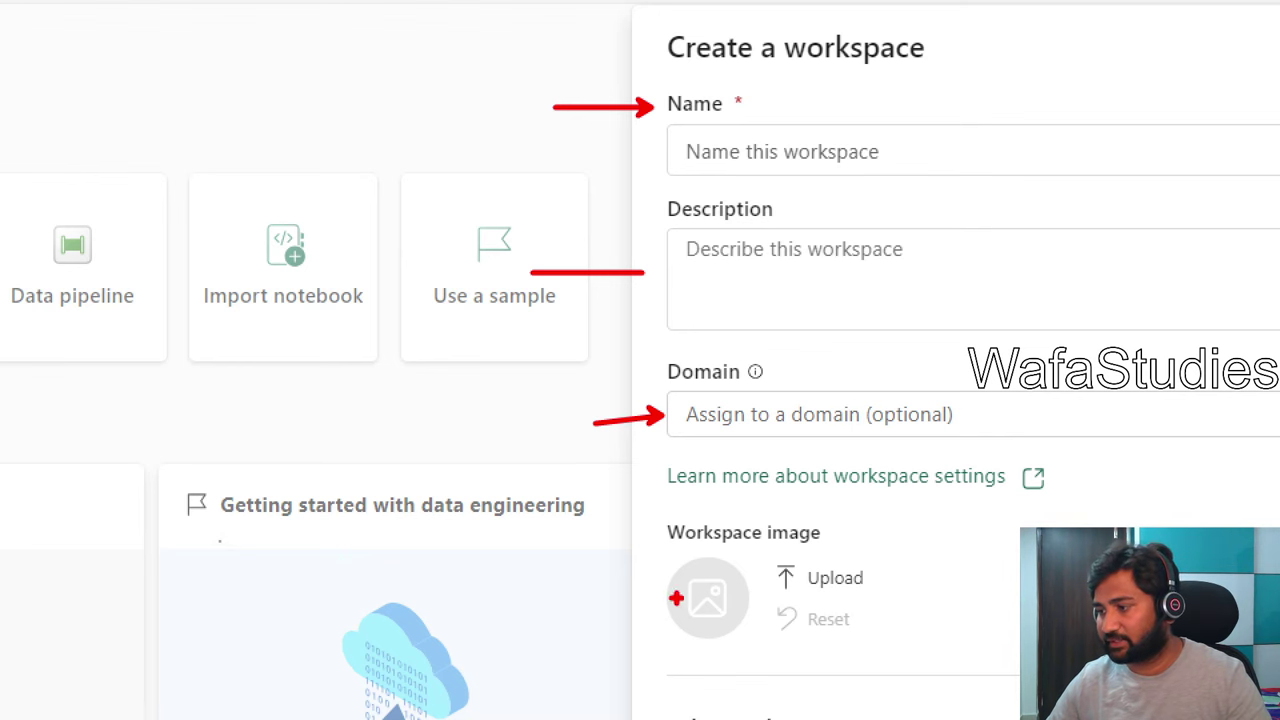
drag(564, 538, 655, 570)
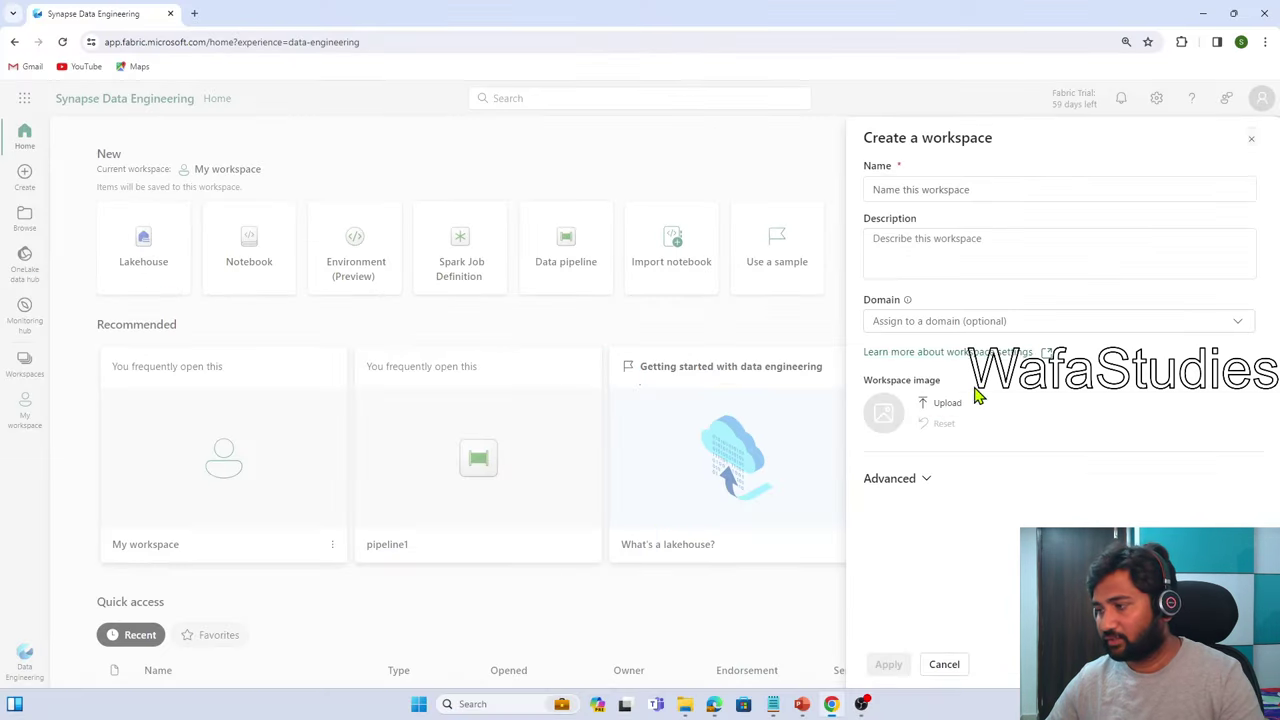
Expand Advanced to show the Contact list and License mode options
click(927, 484)
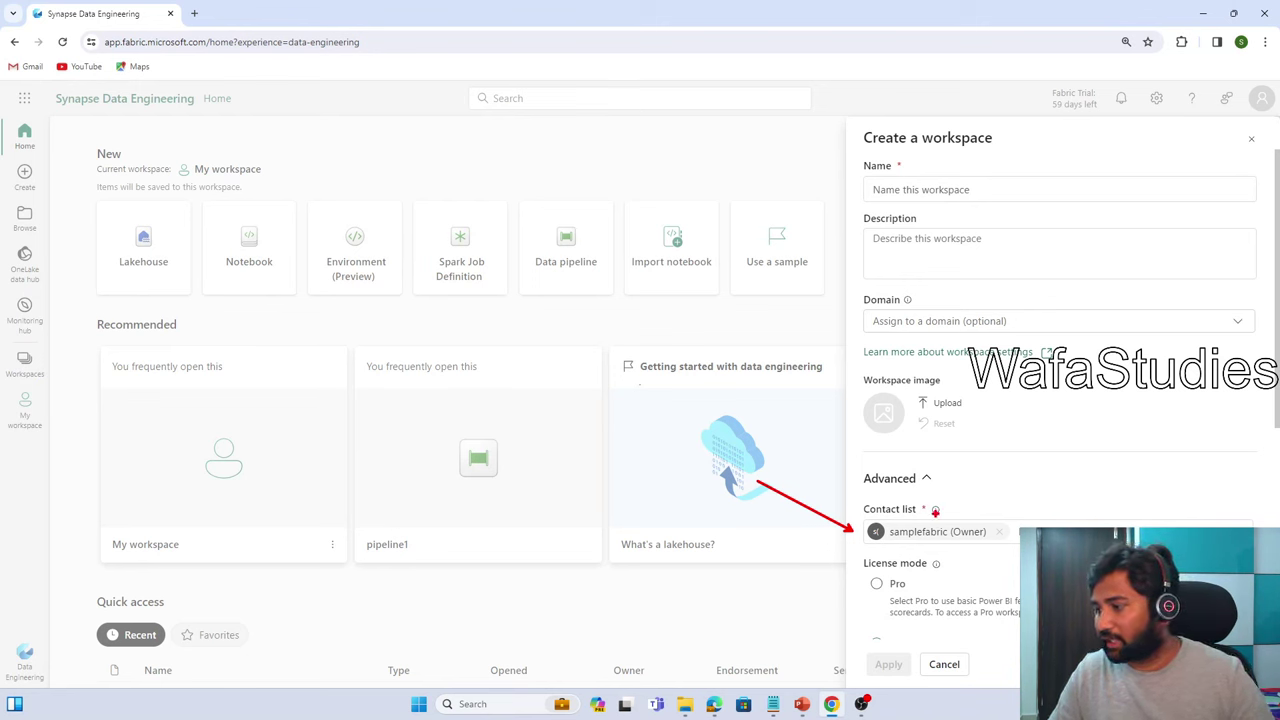
mouse_move(876, 517)
mouse_down()
mouse_move(902, 542)
mouse_move(994, 556)
mouse_up()
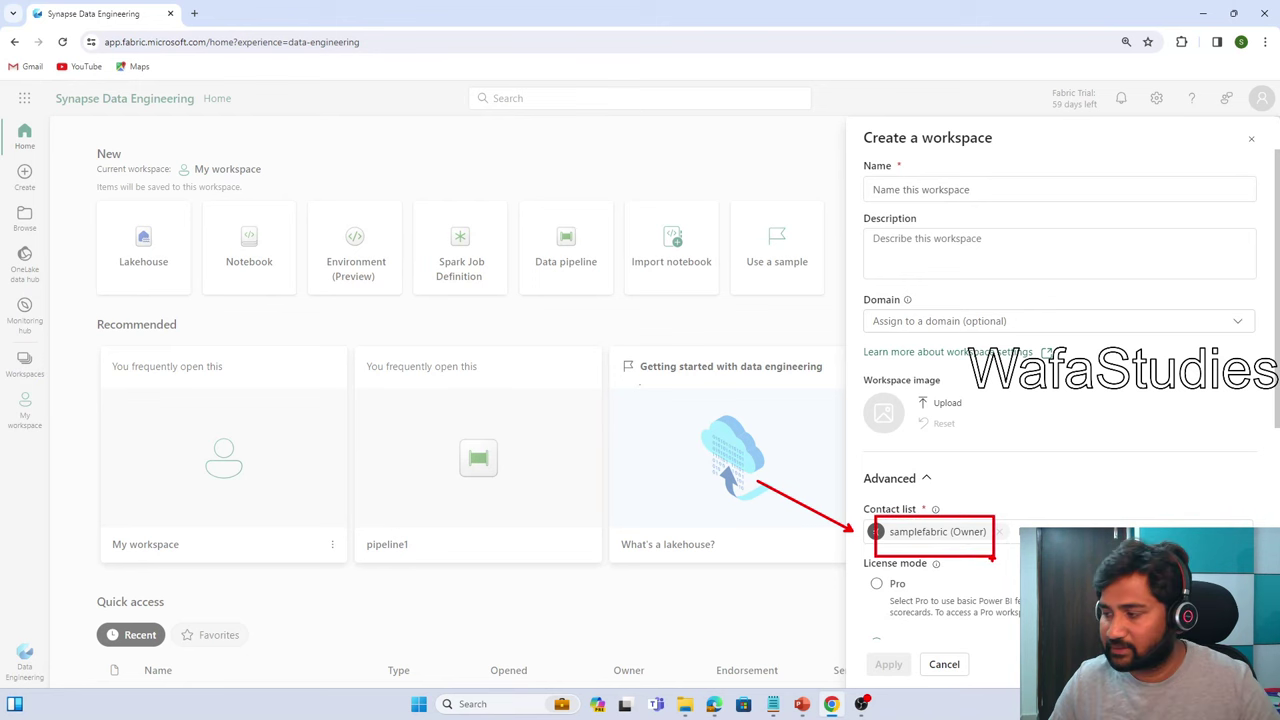
drag(967, 549, 993, 596)
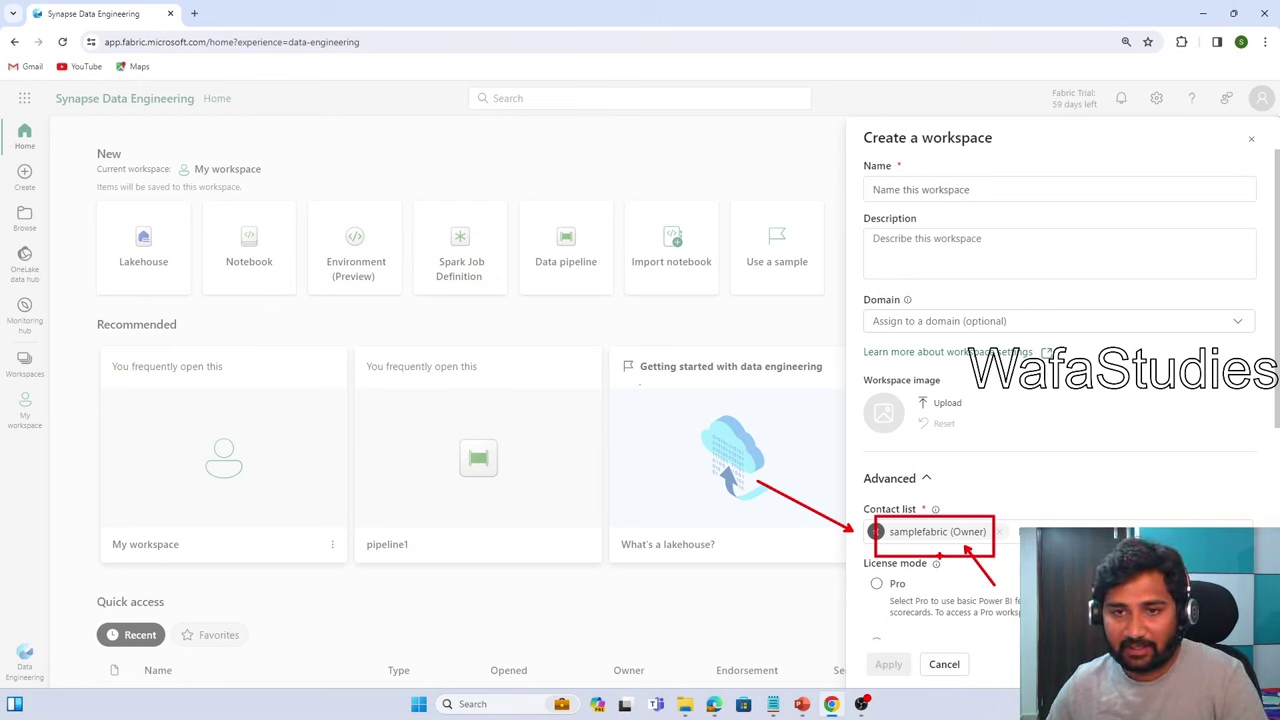
click(958, 190)
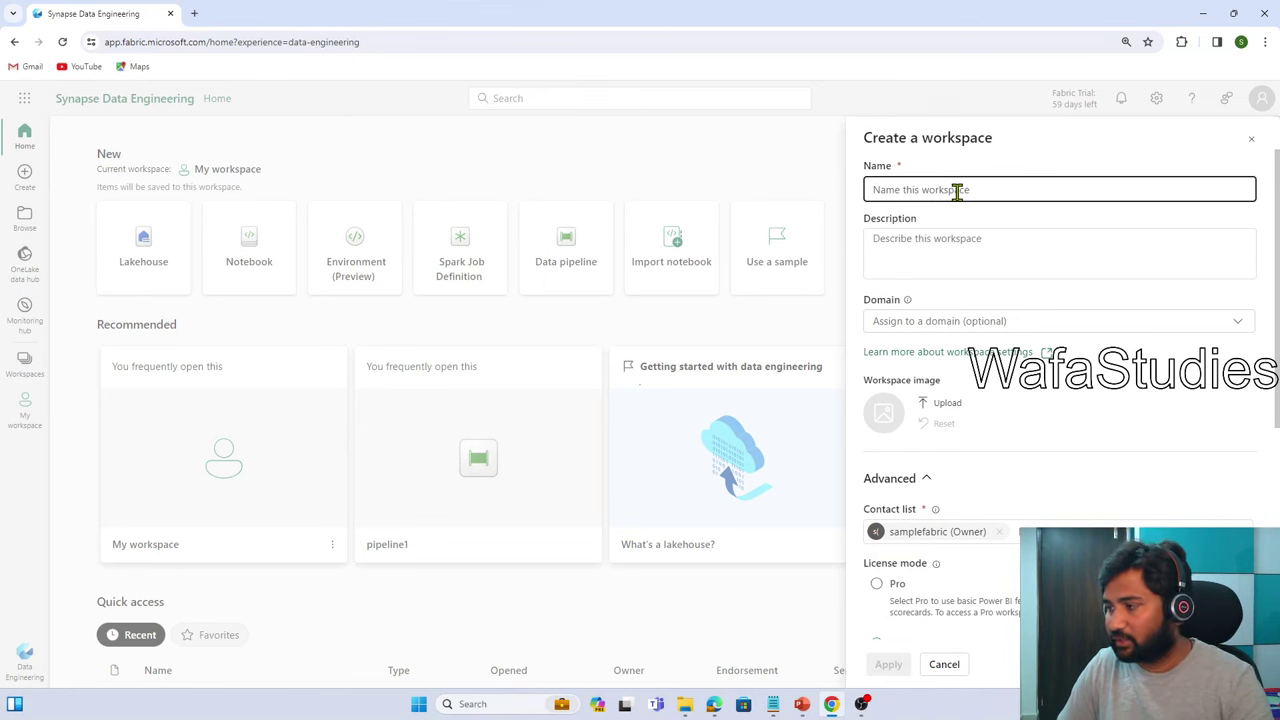
Name the new workspace MySampleWorkSpace
text(MySamp)
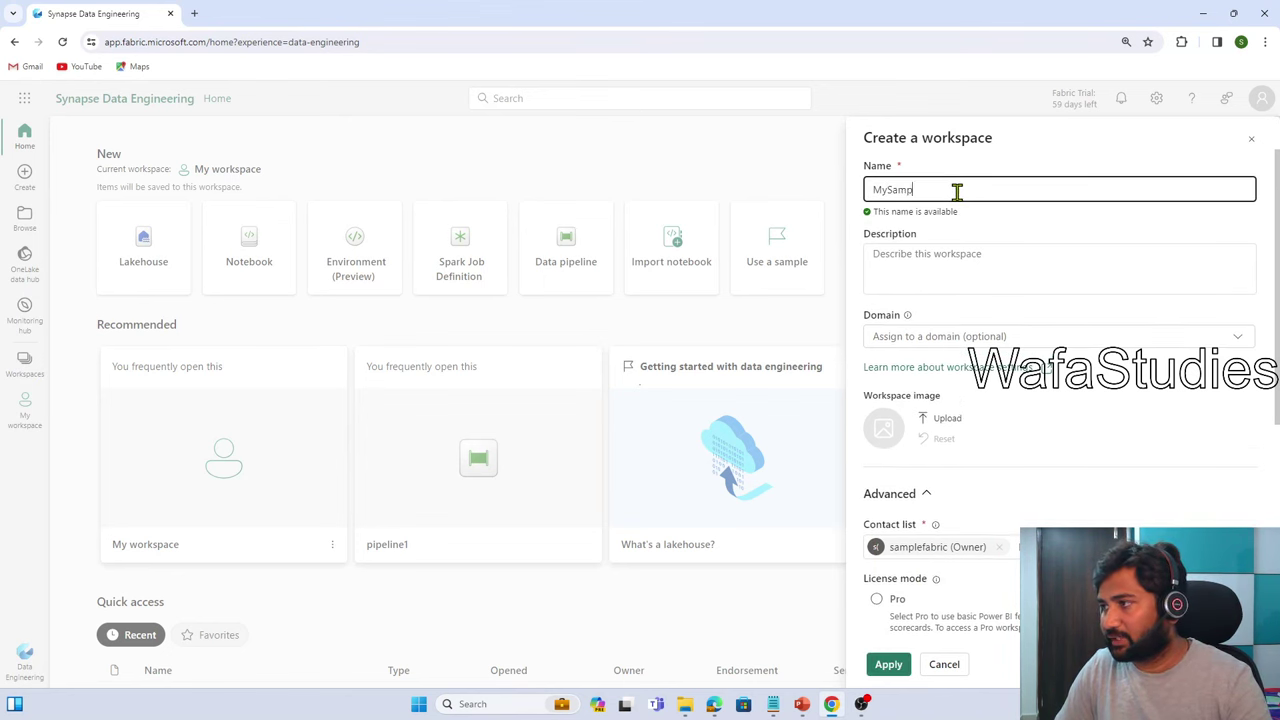
text(leWOrk)
key(BackSpace)
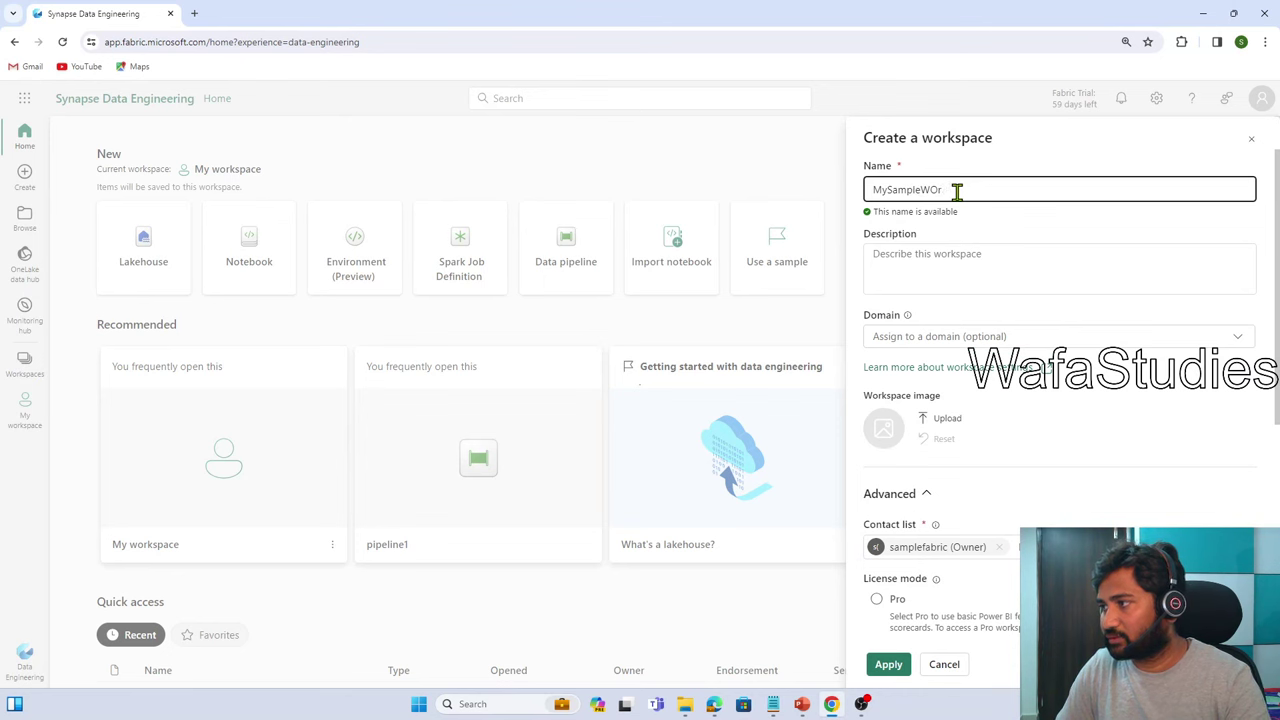
text(orkSpac)
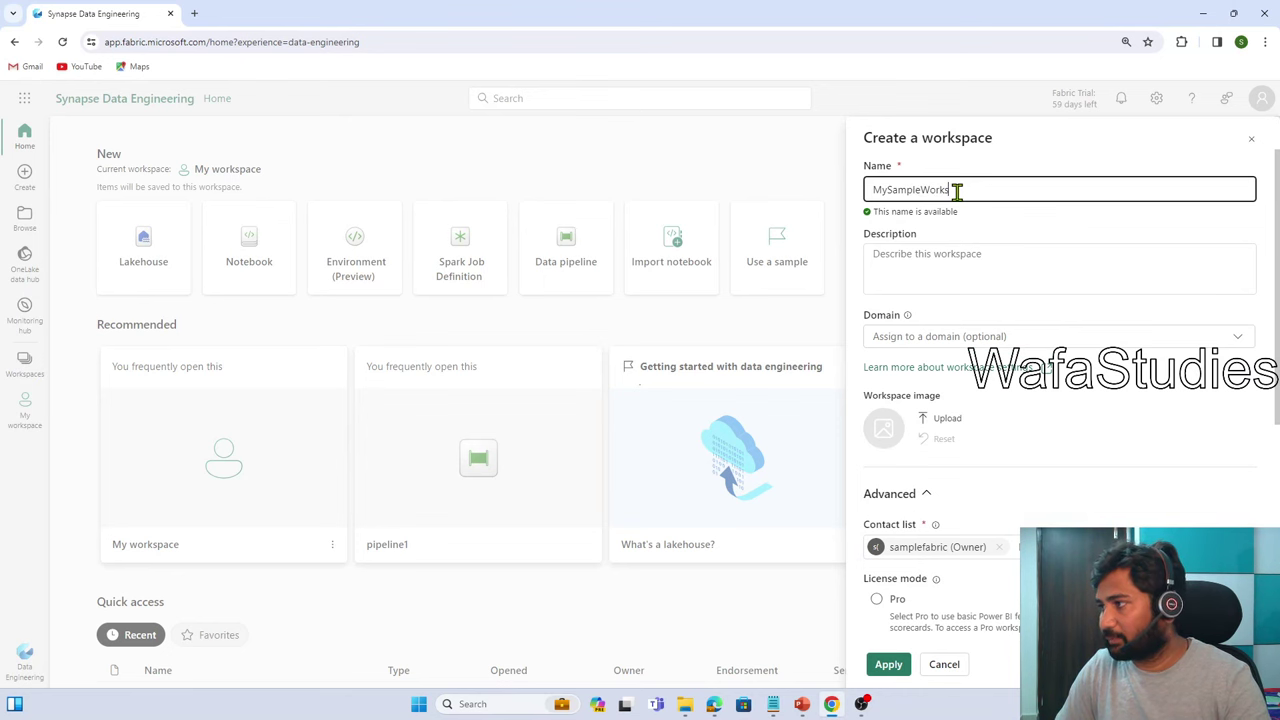
text(e)
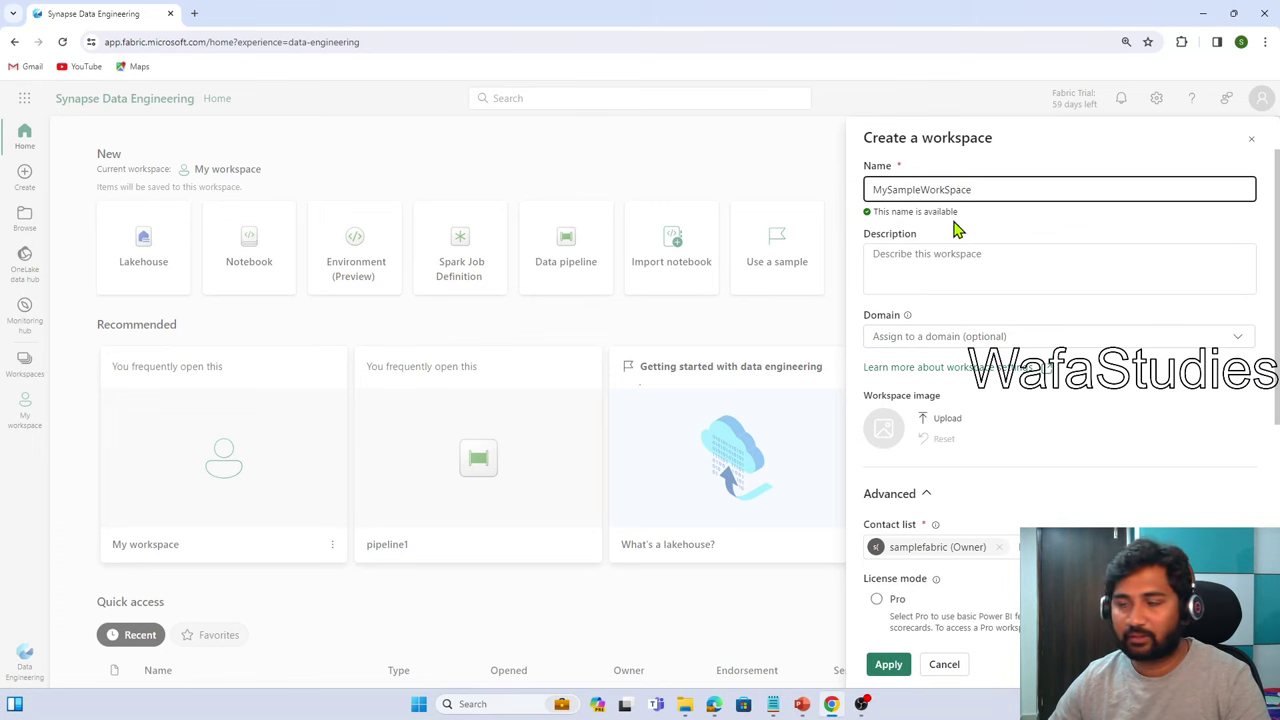
Add the description 'creating this workspace for demp purpose' and leave Domain unassigned
click(944, 272)
text(crea)
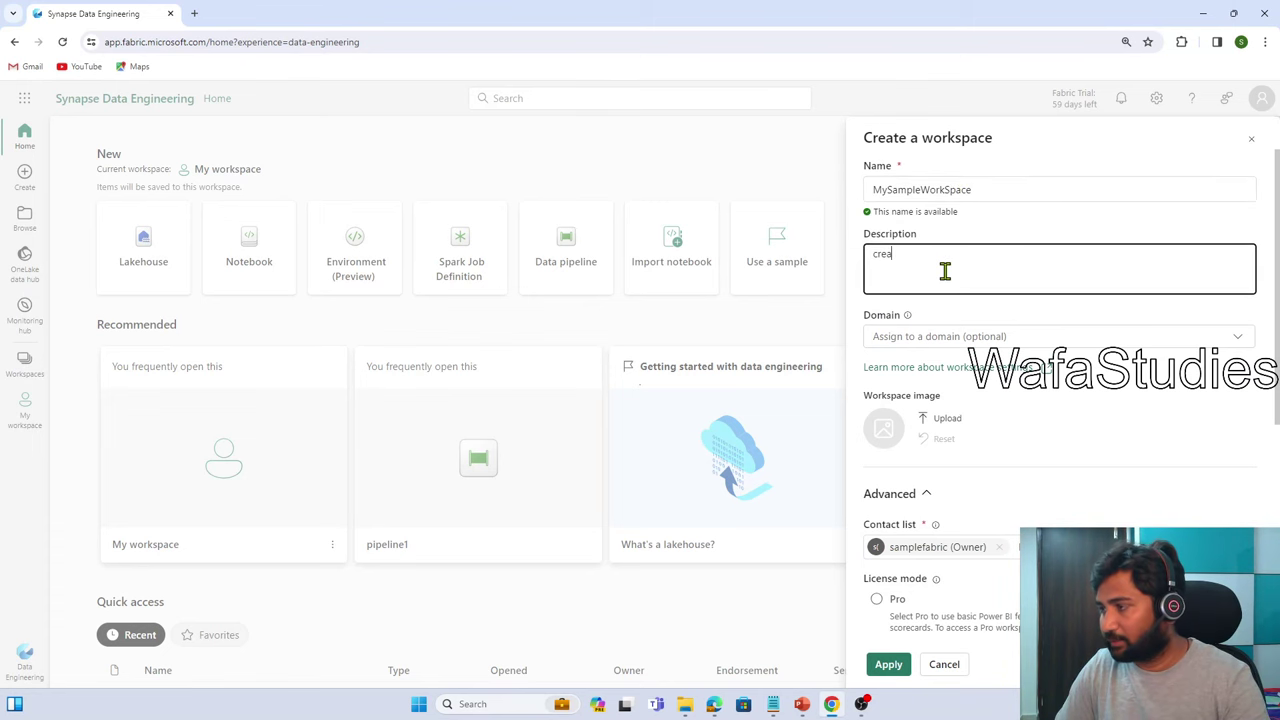
text(ting this worksp)
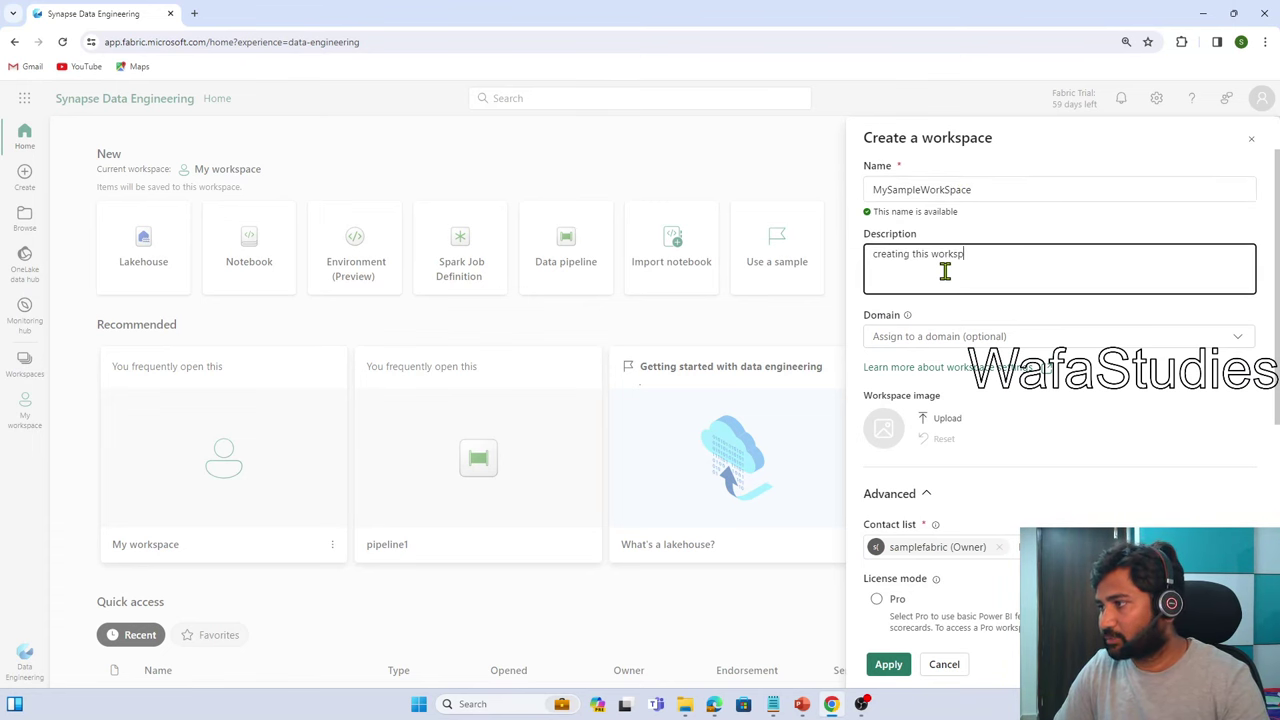
text(ace for de)
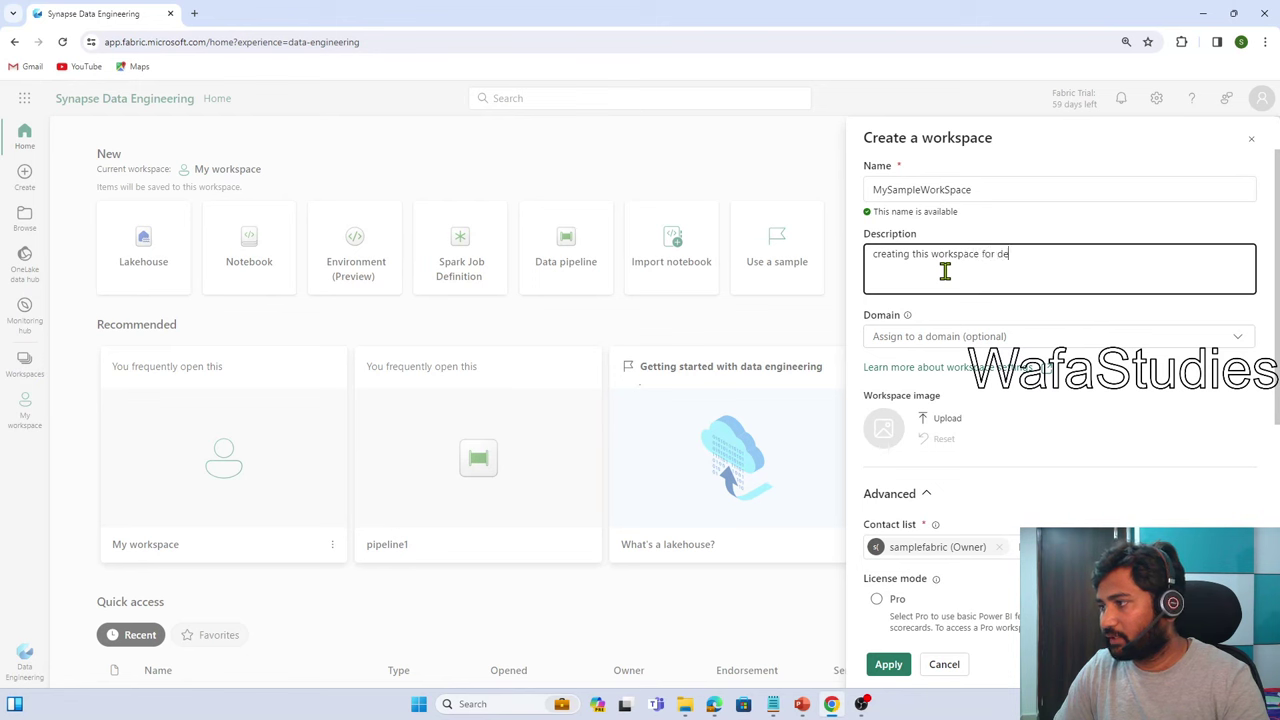
text(mp purpose)
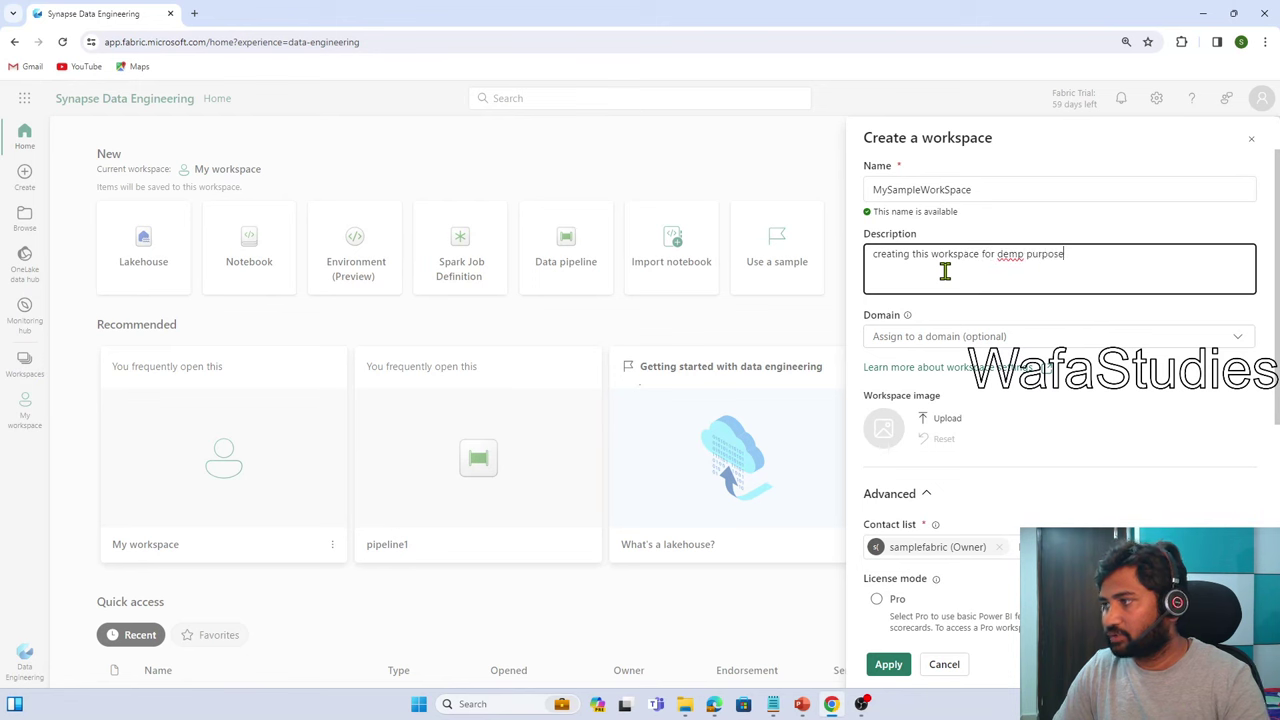
click(930, 343)
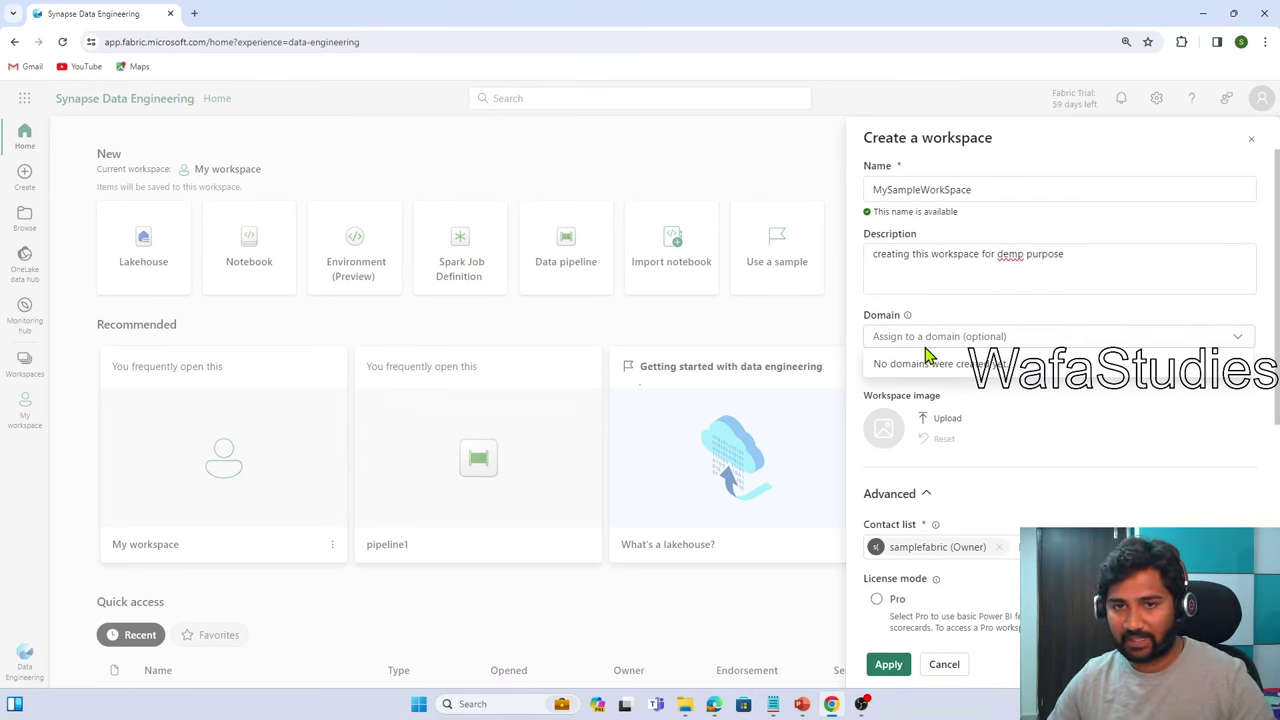
click(1043, 457)
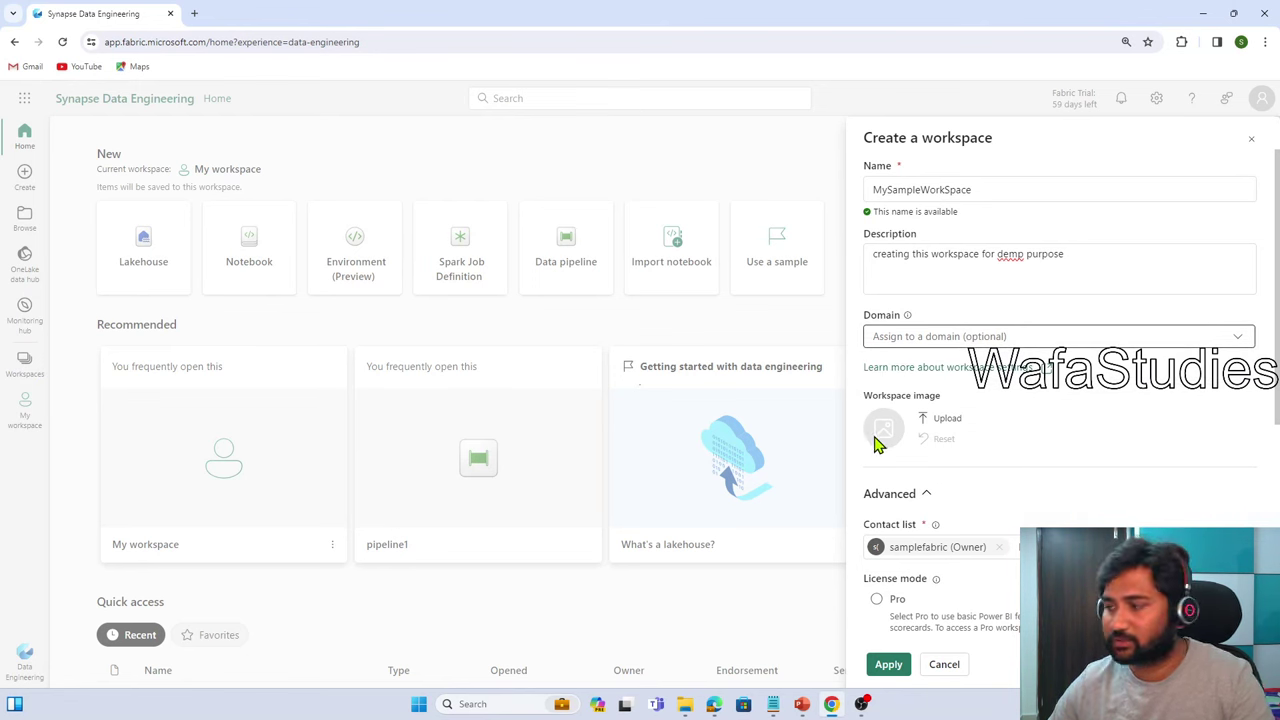
Upload fabric-icon.png as the workspace image
click(950, 420)
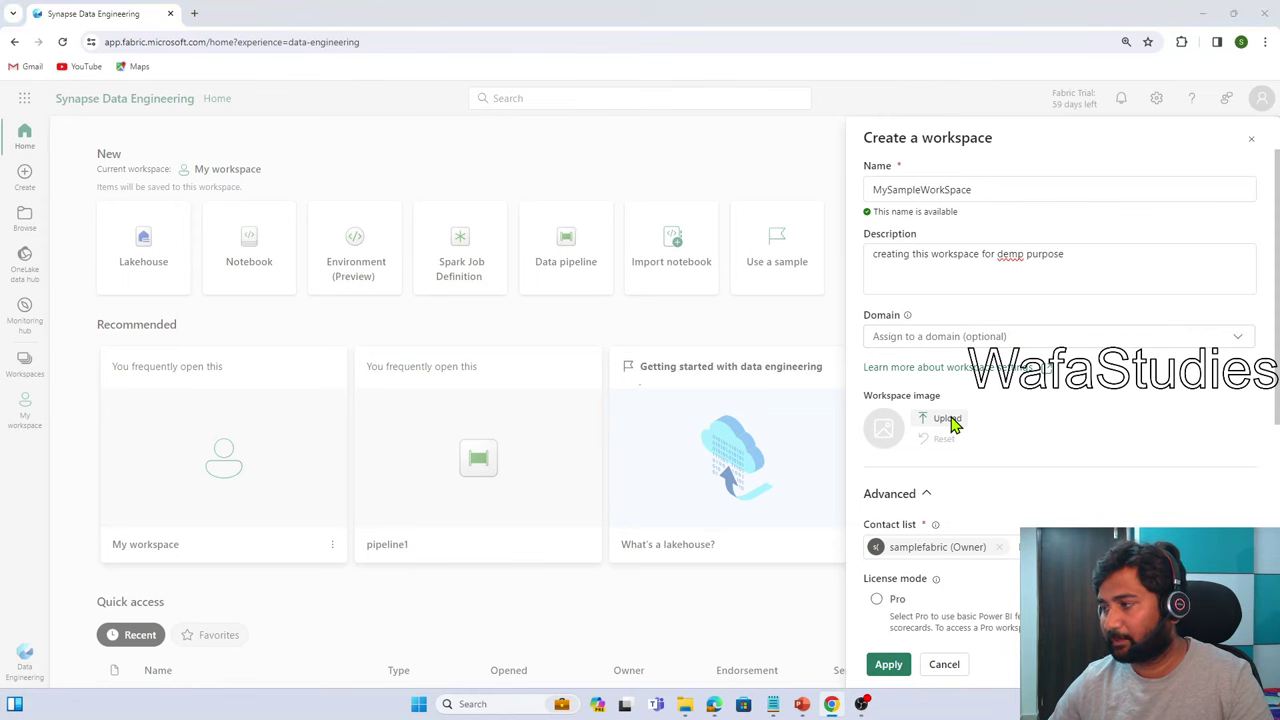
scroll(268, 218, down, 2)
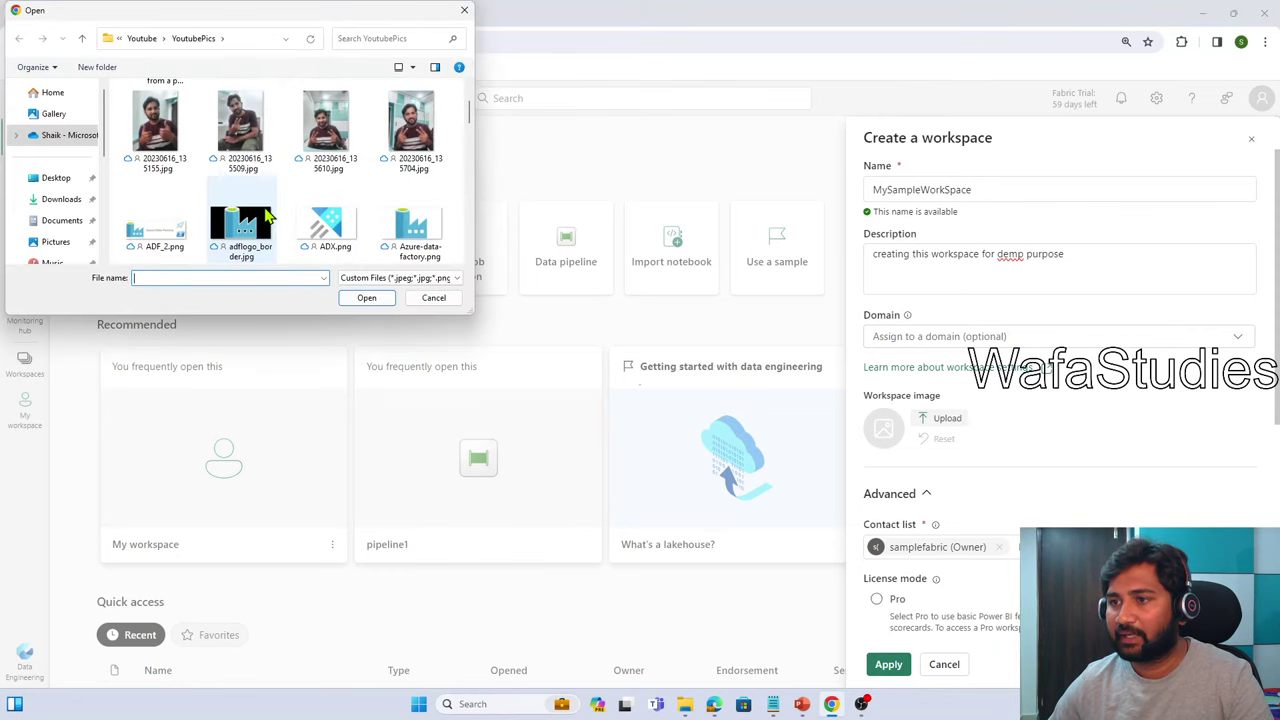
scroll(268, 218, down, 5)
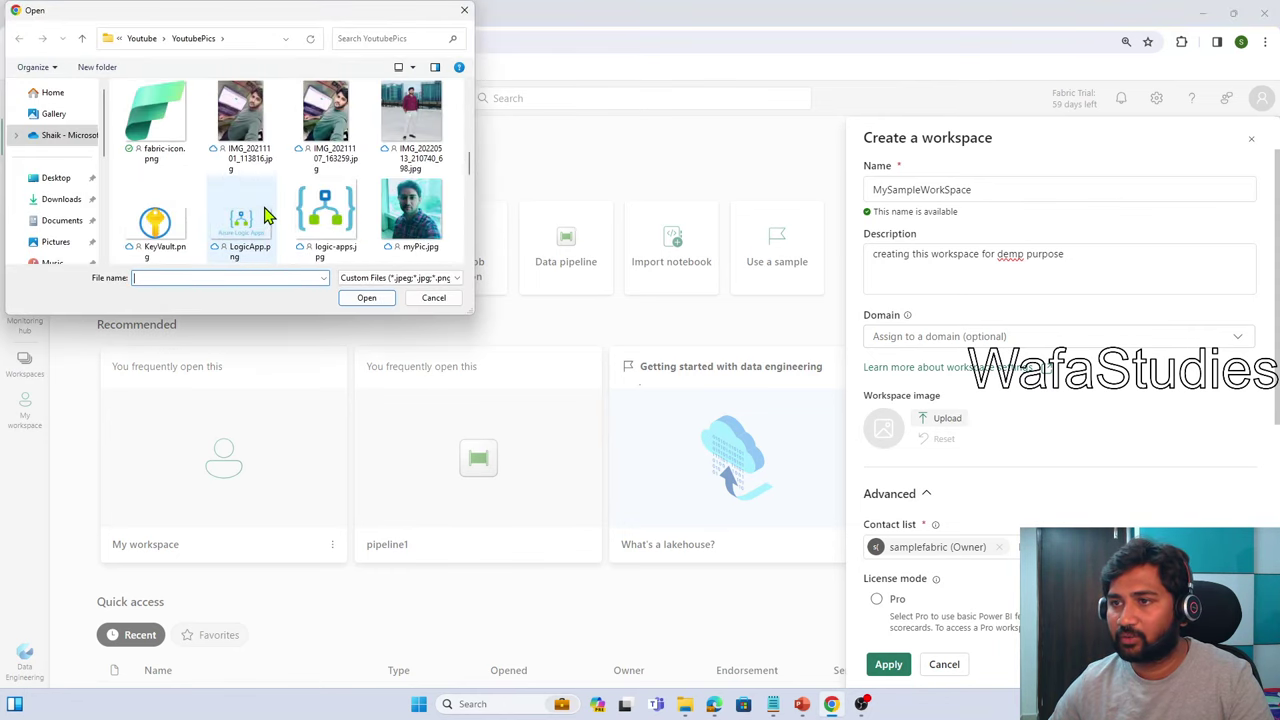
click(175, 135)
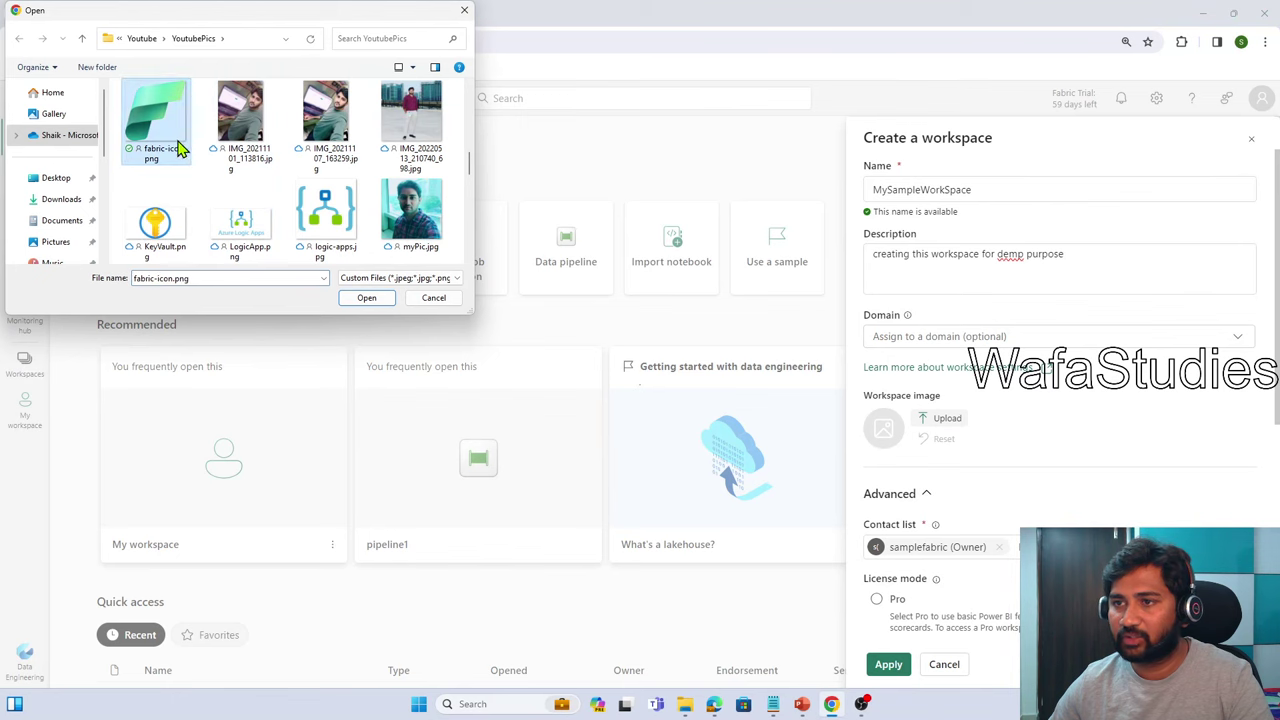
click(362, 302)
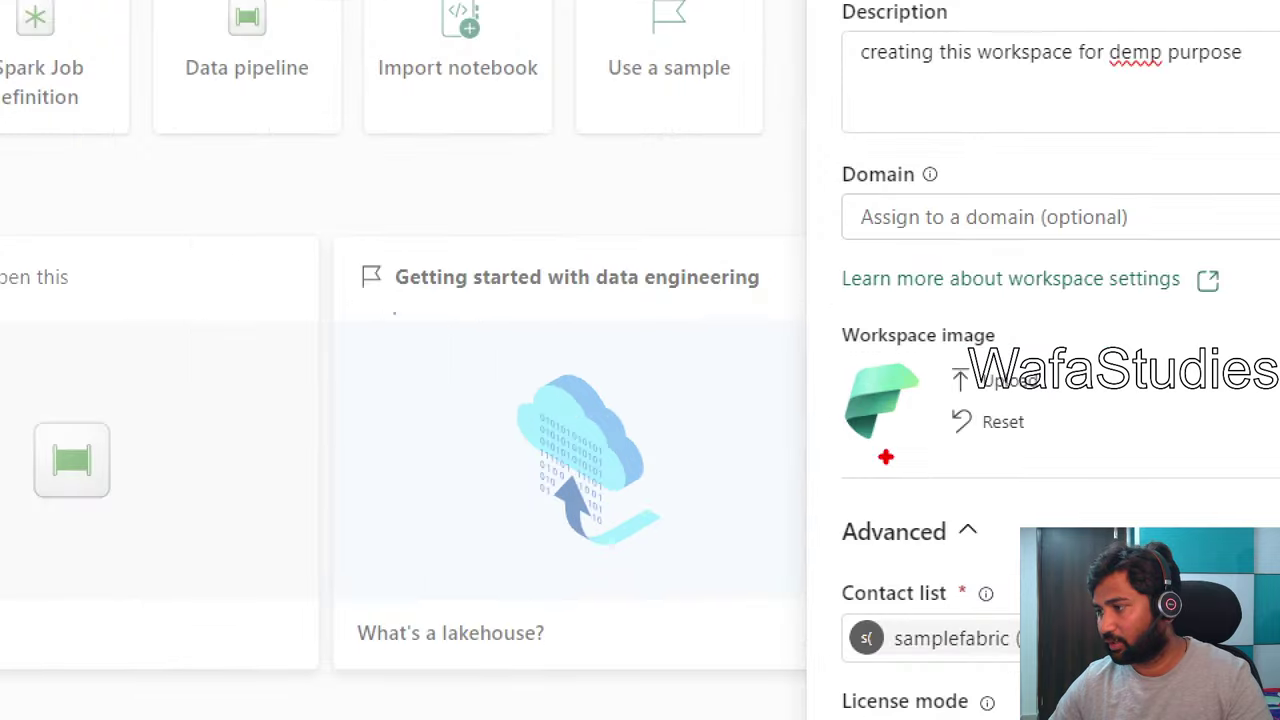
drag(836, 391, 726, 380)
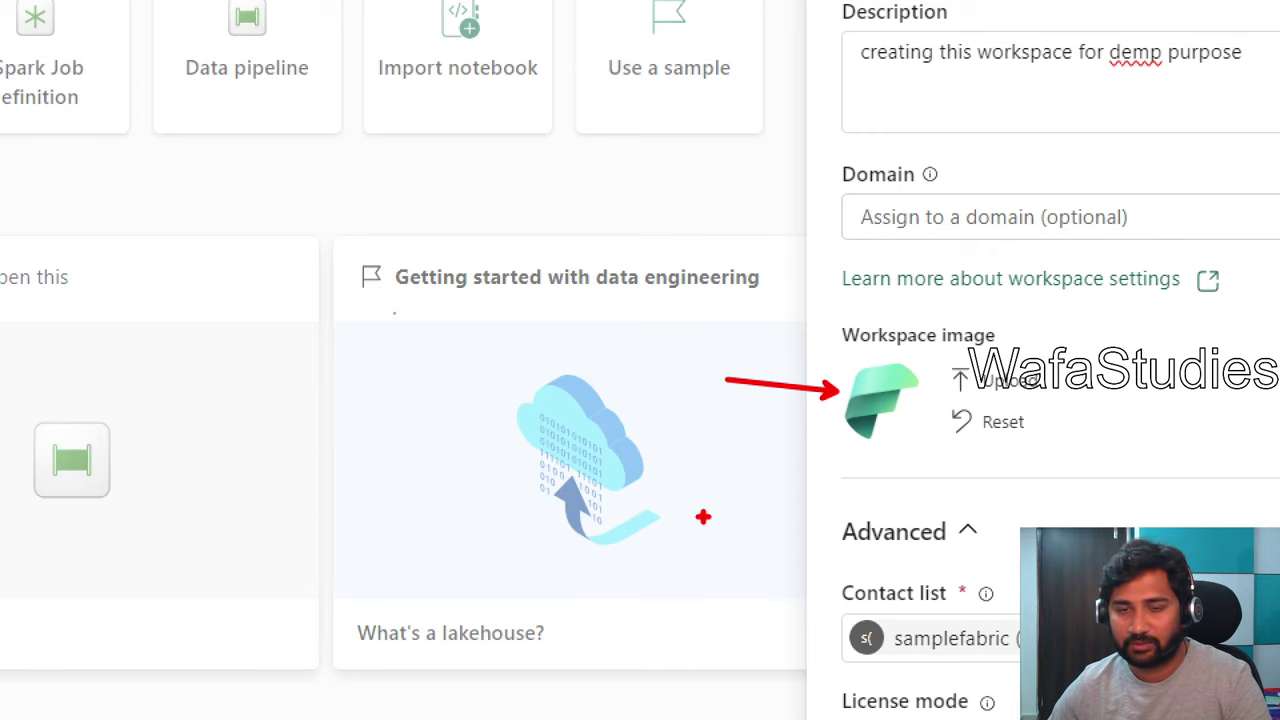
Choose Trial license mode and apply to create MySampleWorkSpace
scroll(1077, 460, down, 3)
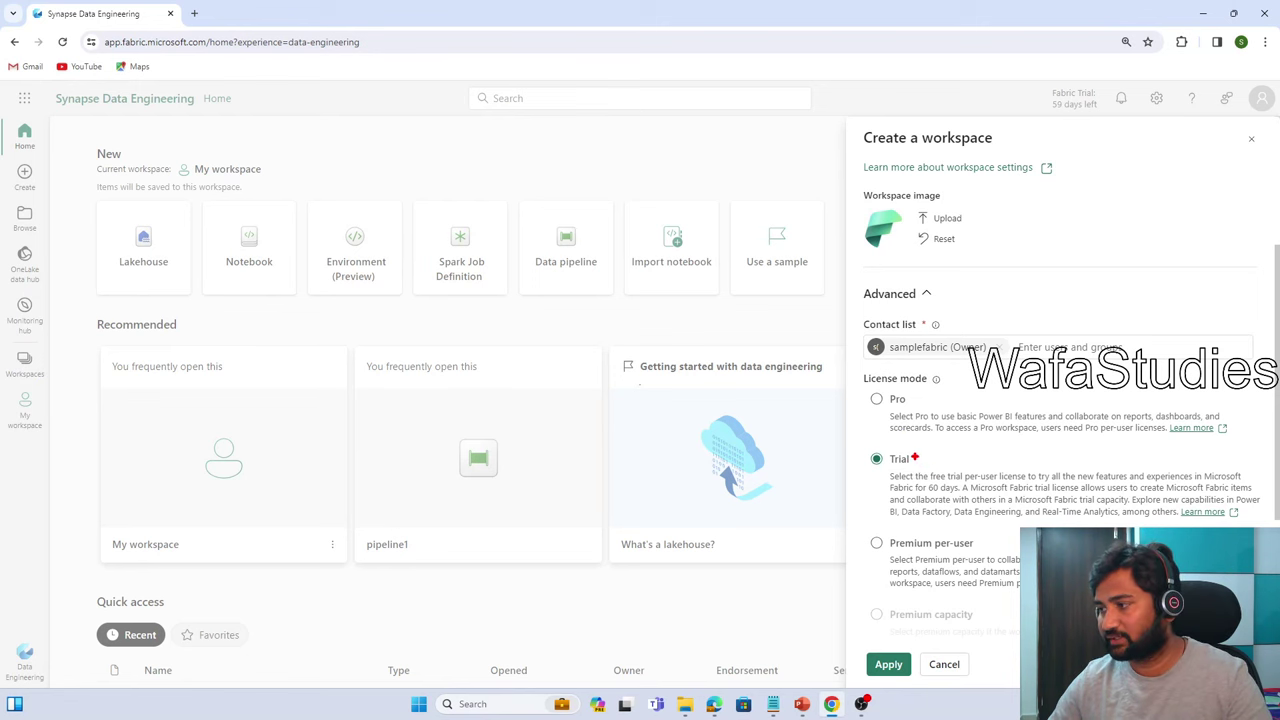
drag(914, 457, 1028, 455)
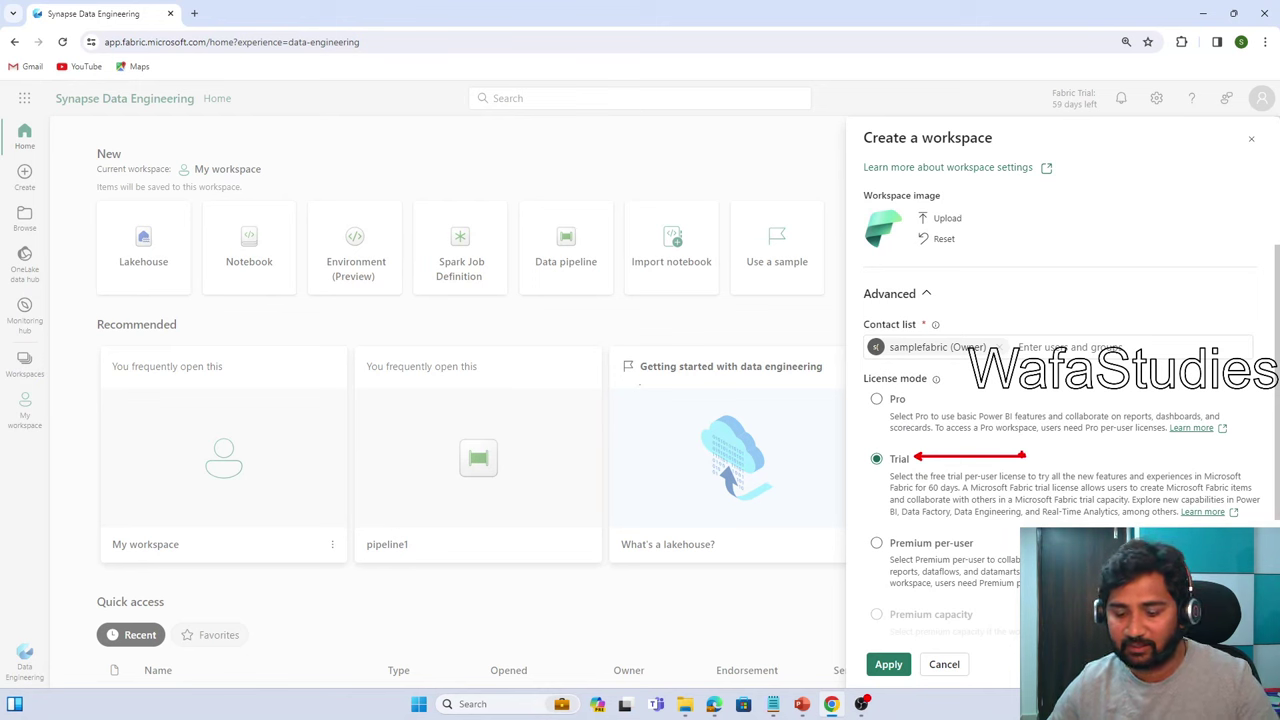
key(Escape)
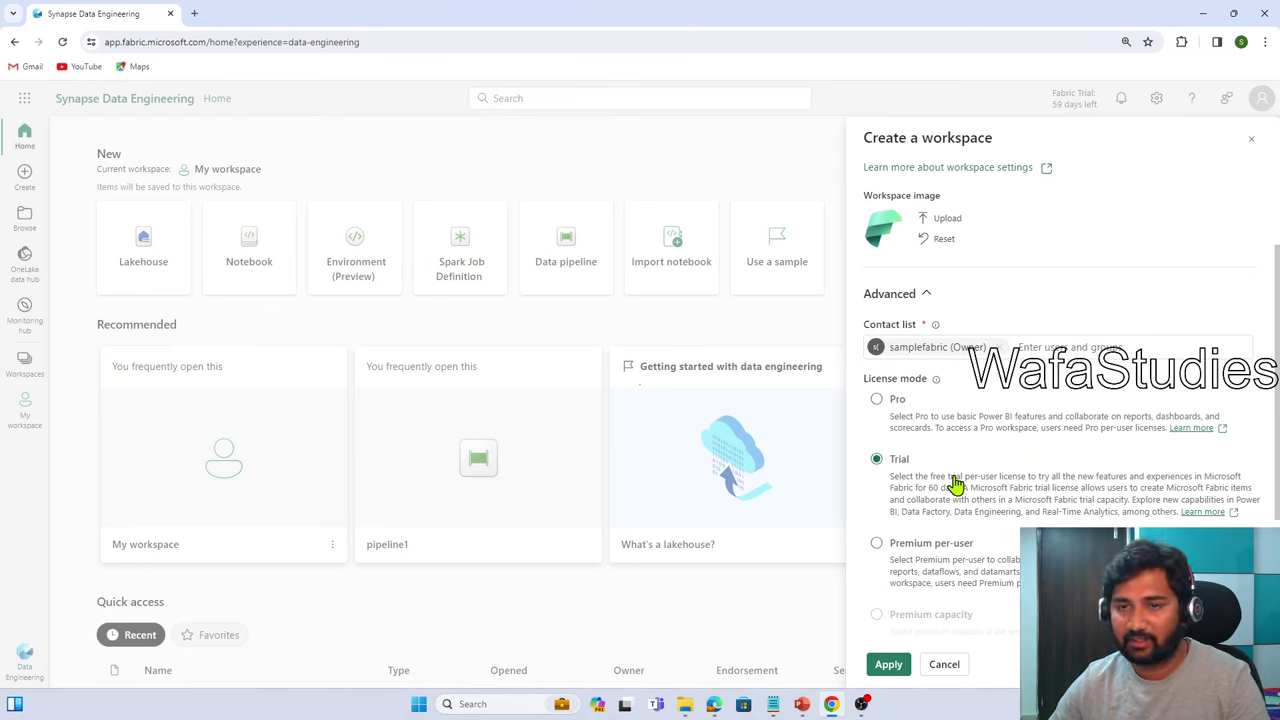
click(890, 665)
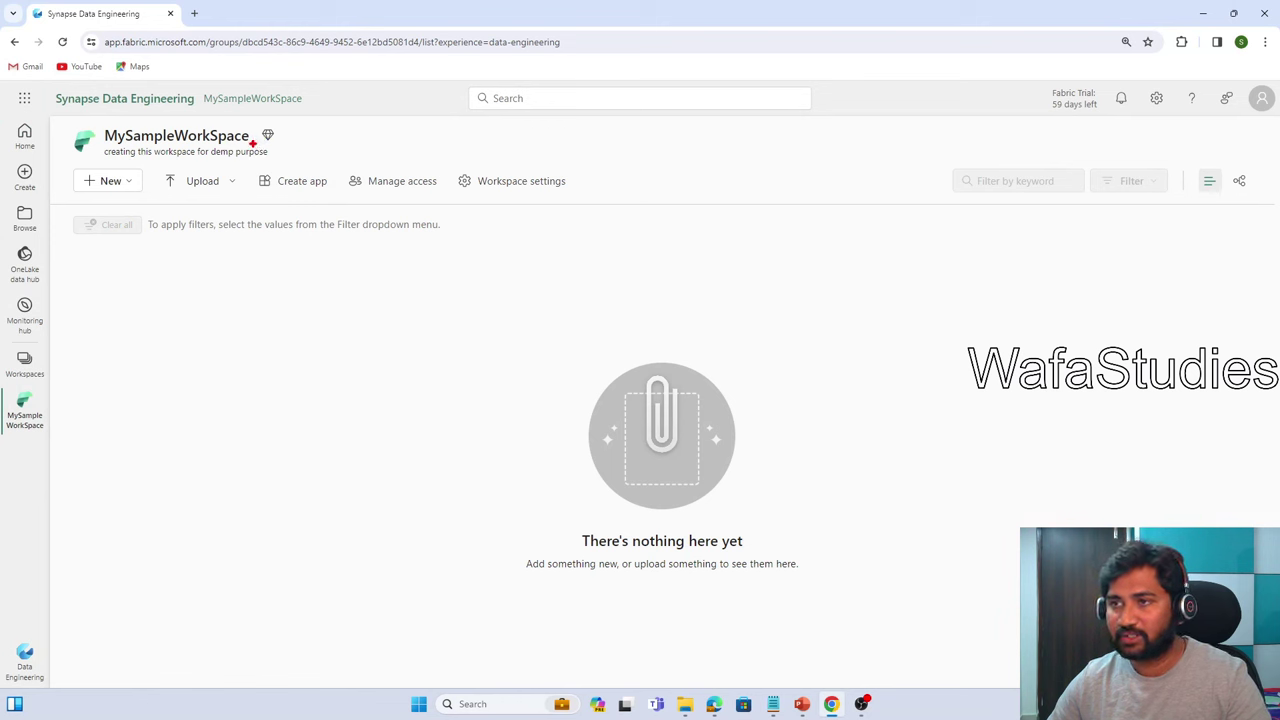
Review the empty MySampleWorkSpace page, then open the Workspaces flyout
drag(254, 143, 312, 228)
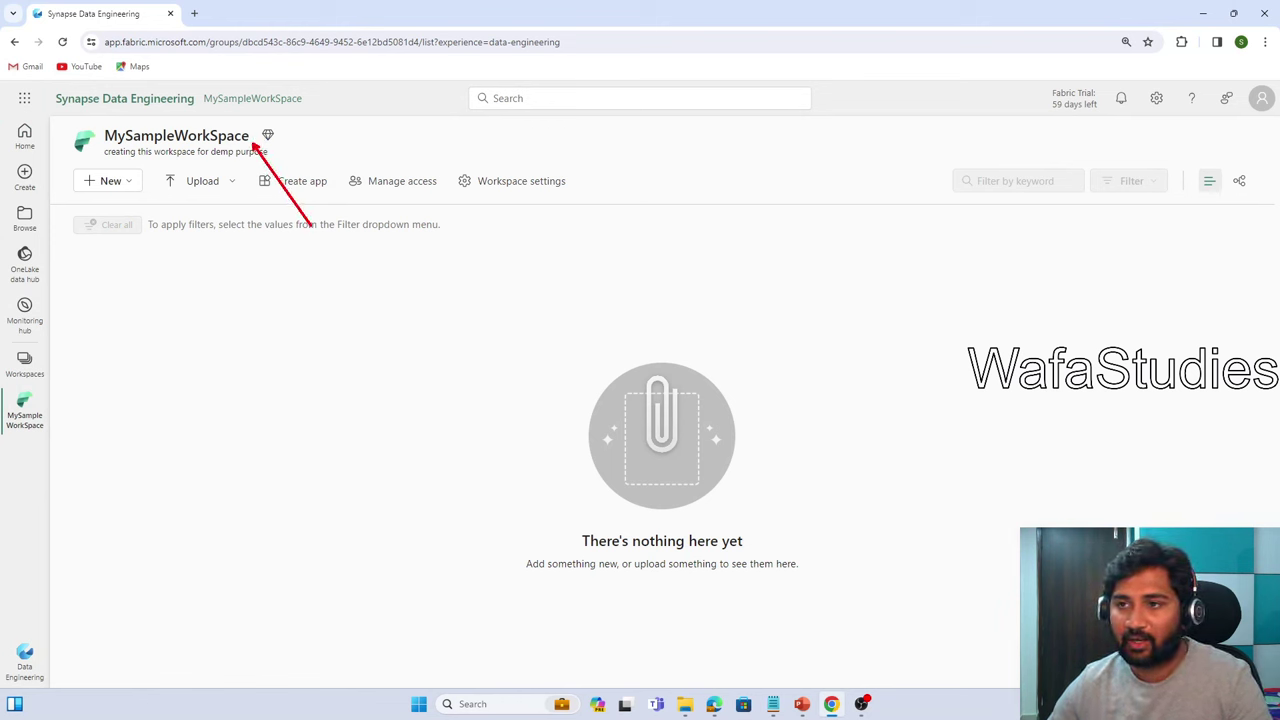
mouse_move(97, 124)
mouse_down()
mouse_move(136, 155)
mouse_move(257, 166)
mouse_move(231, 228)
mouse_up()
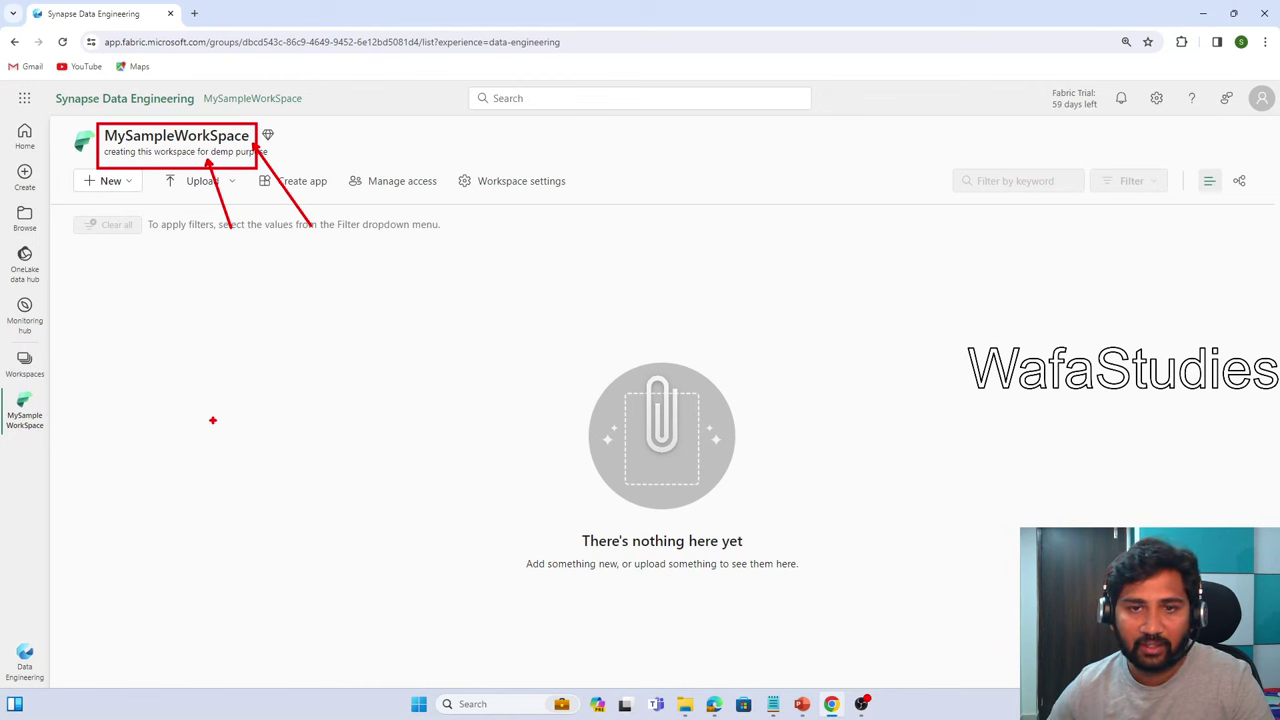
key(Escape)
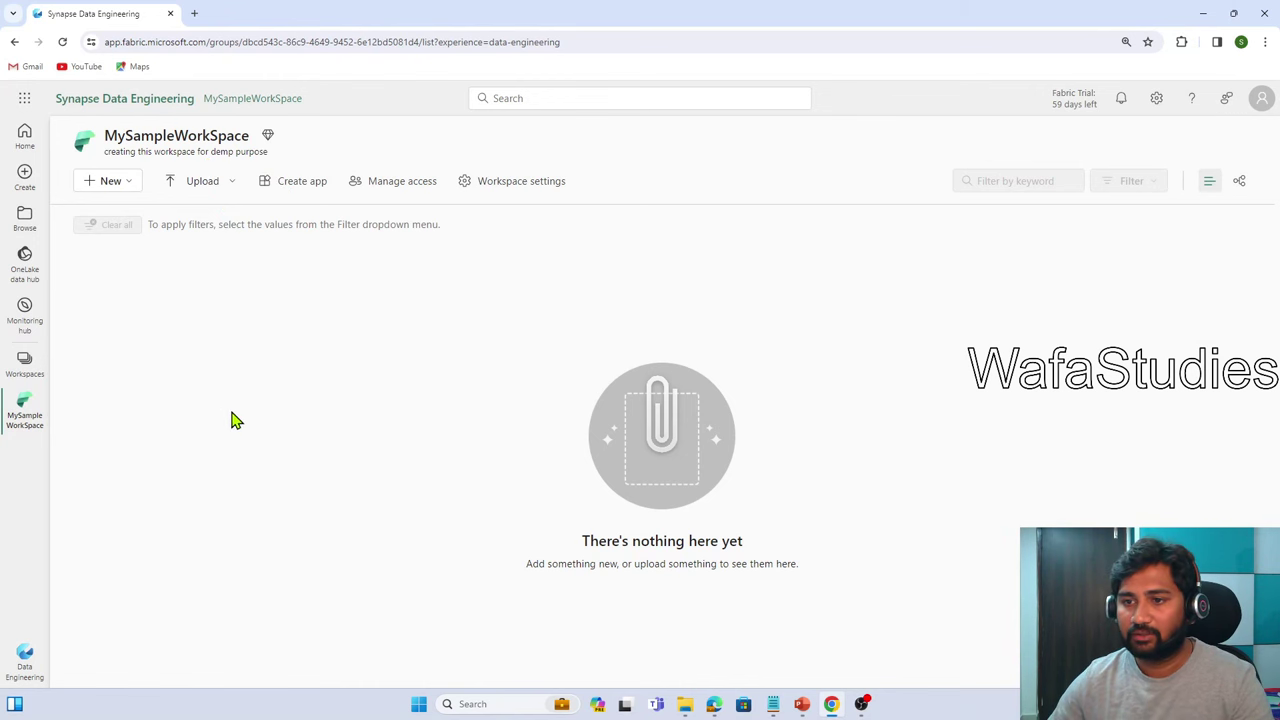
click(23, 364)
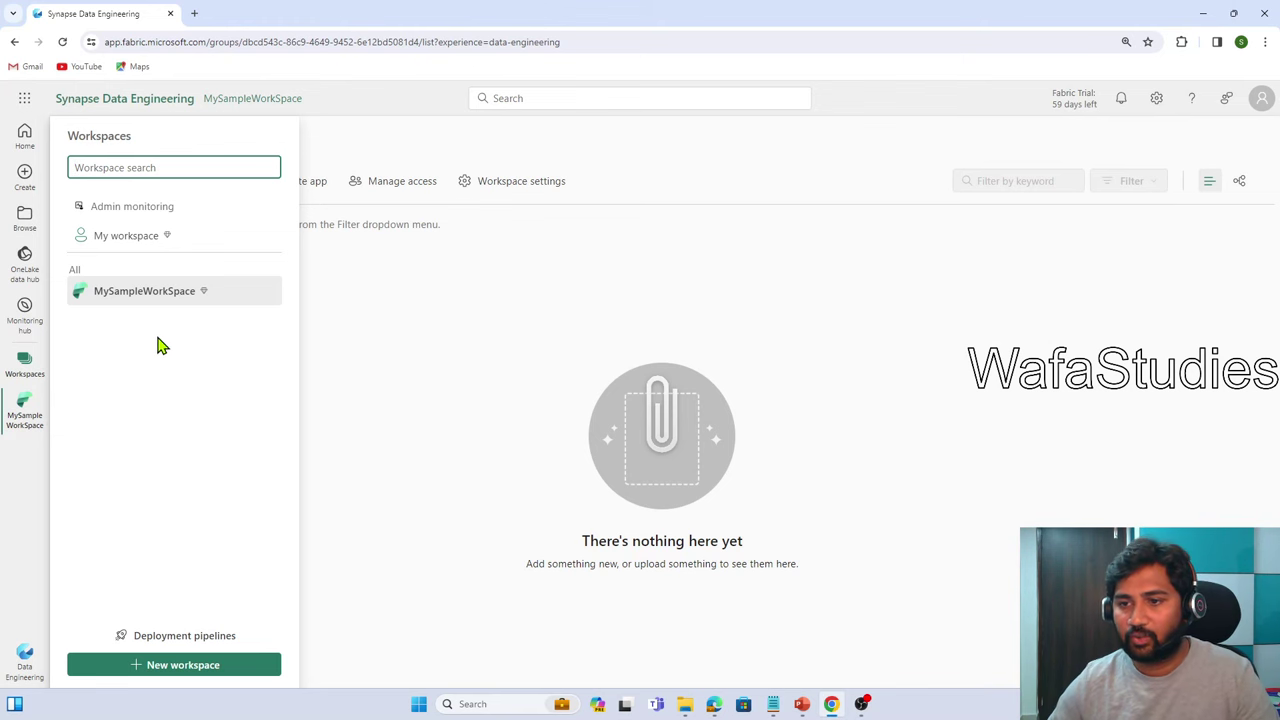
Pin MySampleWorkSpace to the top of the Workspaces list
click(27, 366)
click(30, 370)
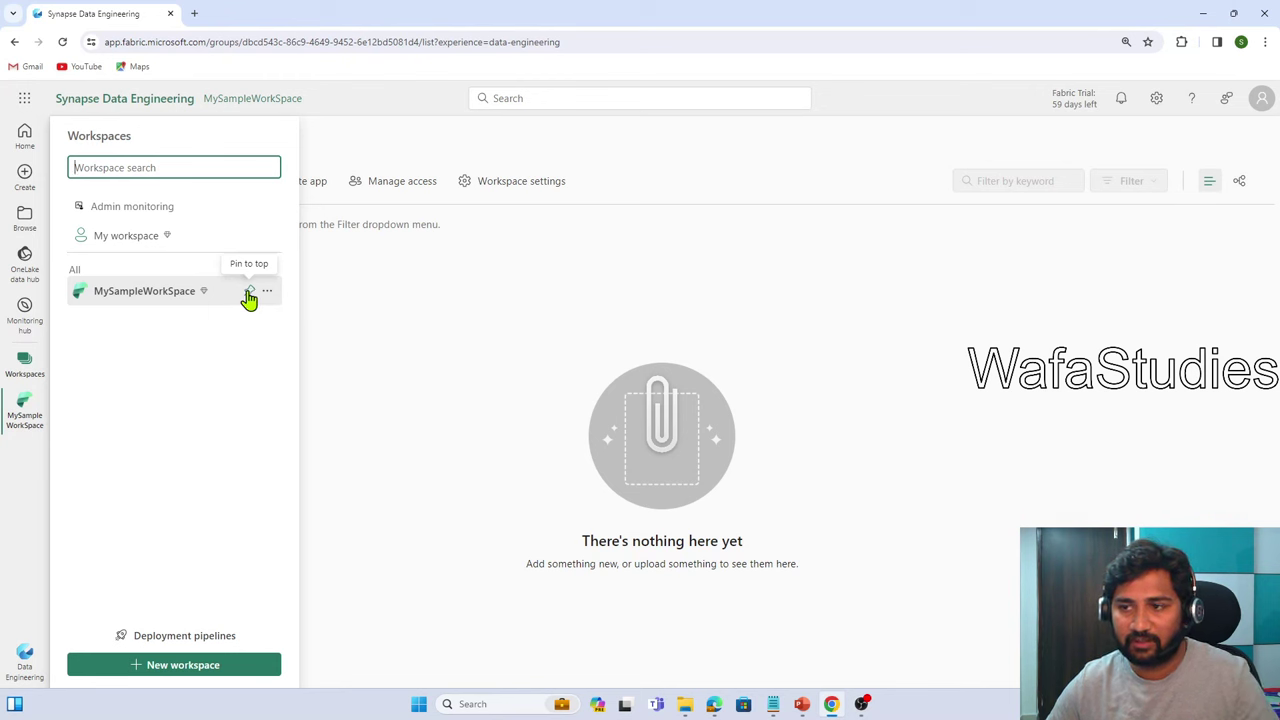
click(249, 292)
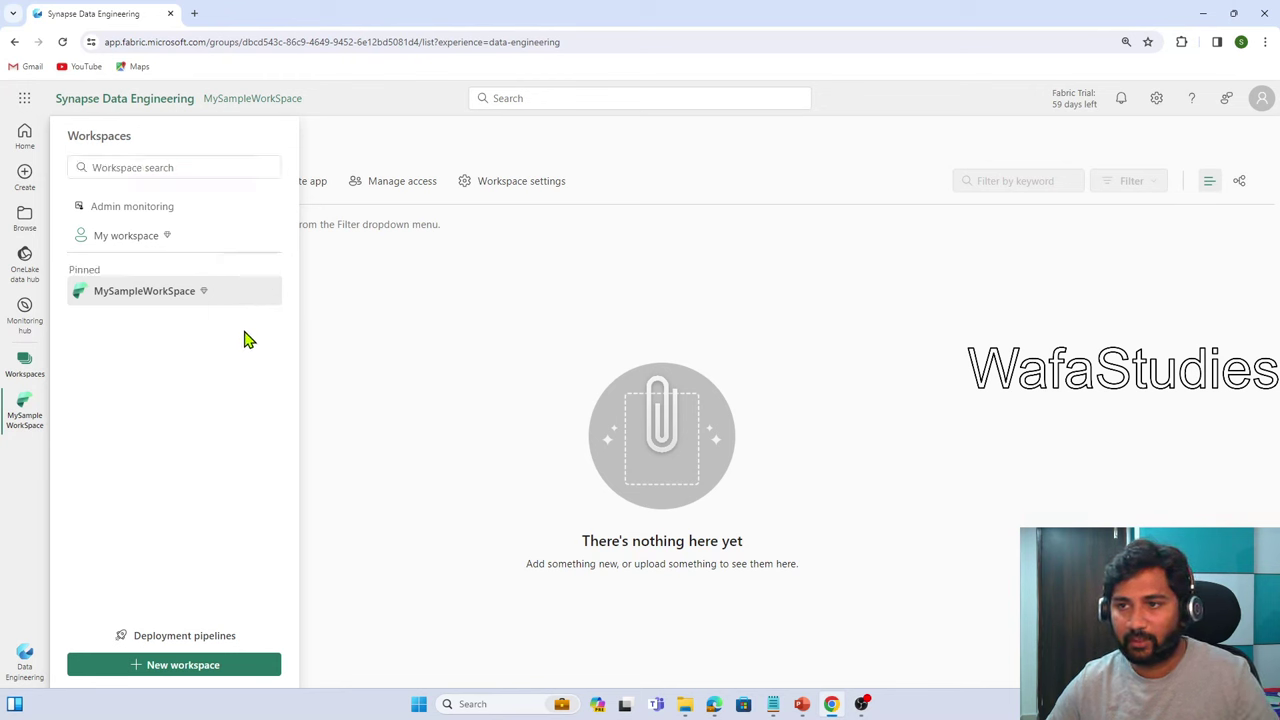
click(366, 471)
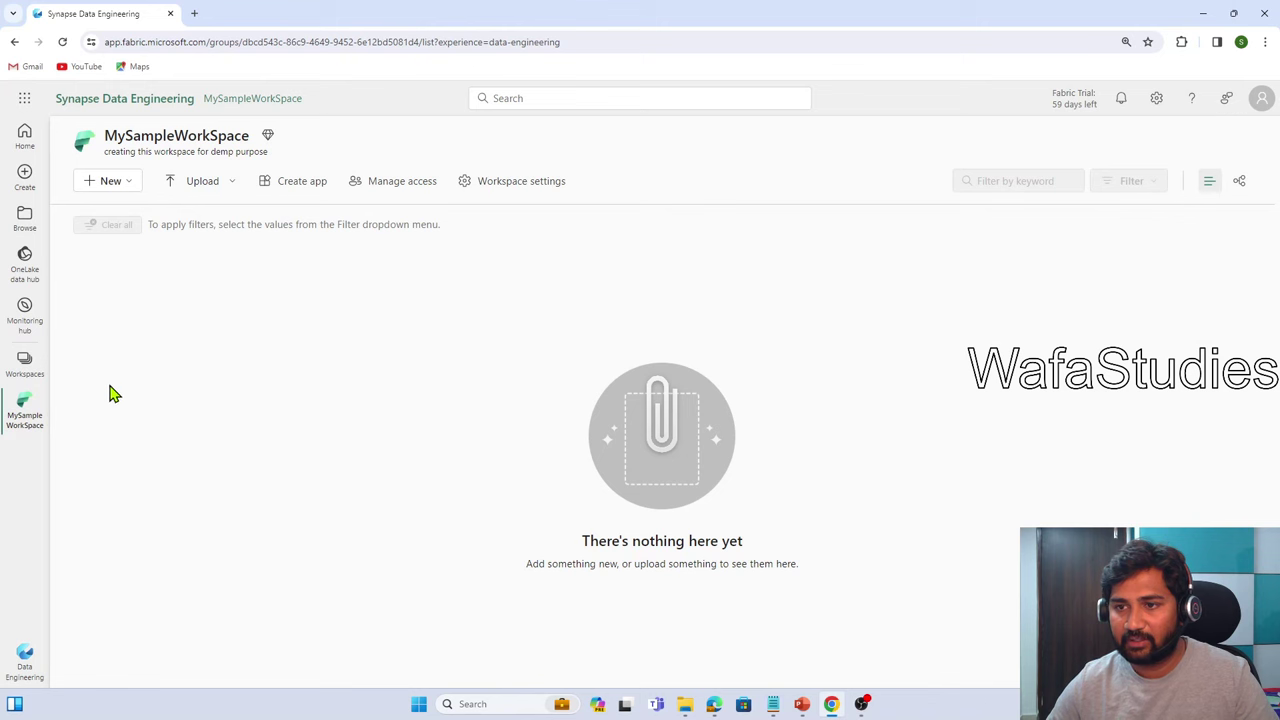
Reload the MySampleWorkSpace page to confirm the pin
click(33, 367)
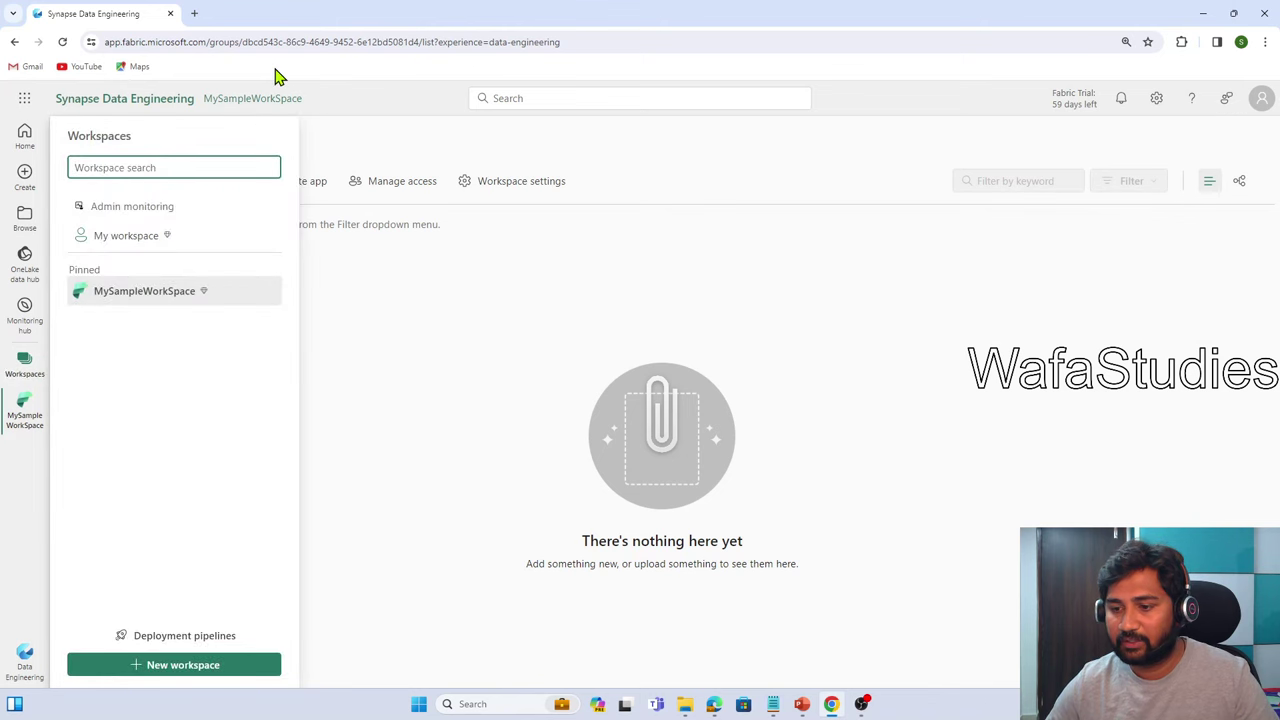
double_click(249, 41)
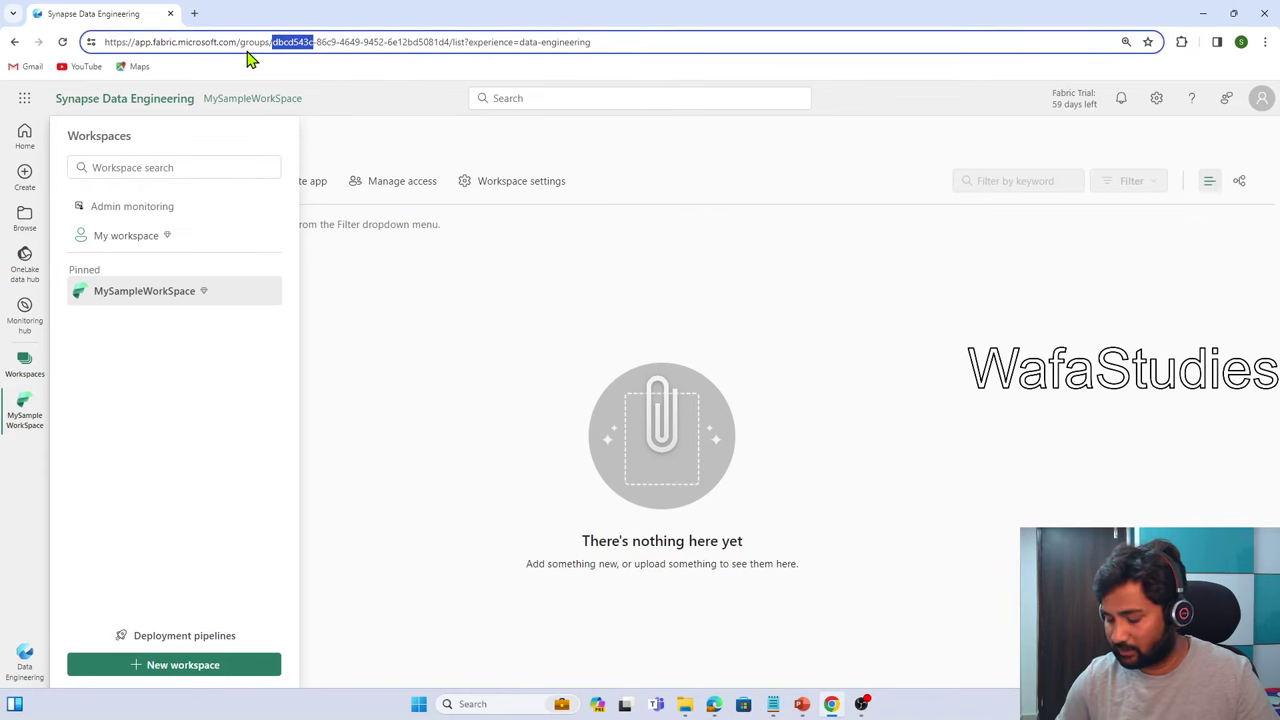
key(Return)
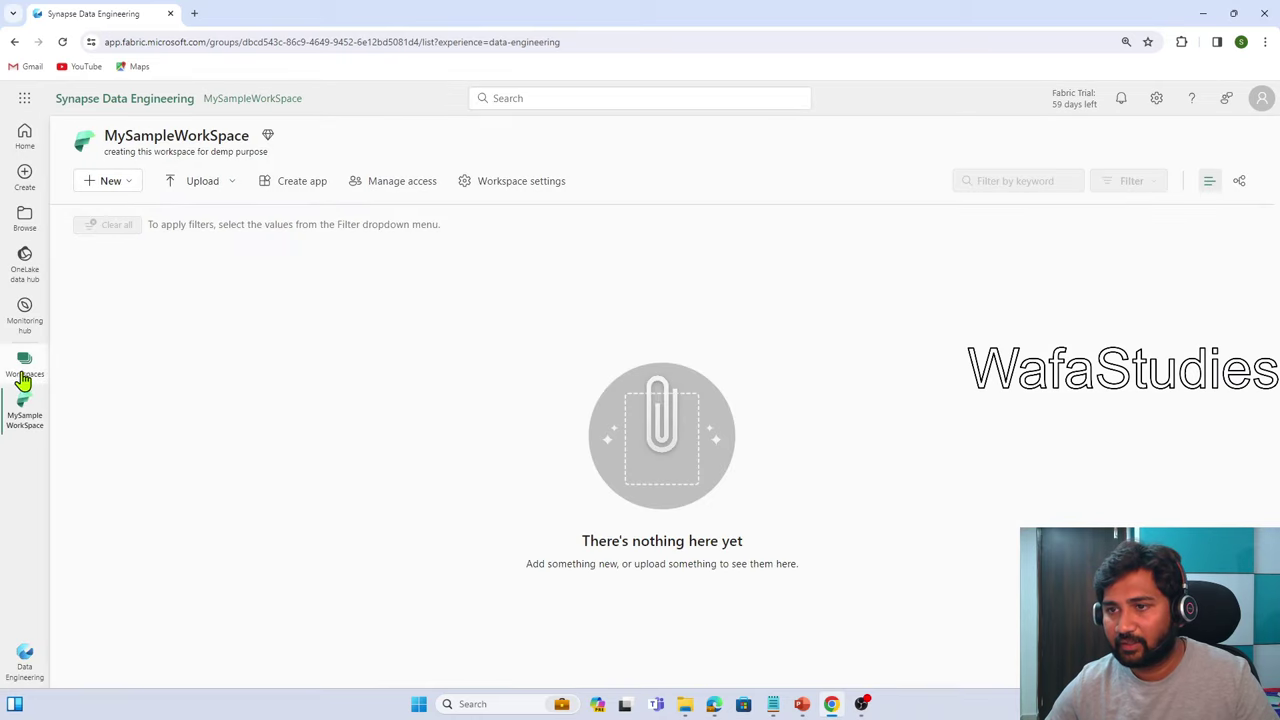
Unpin MySampleWorkSpace in the Workspaces flyout so it moves back under All
click(24, 375)
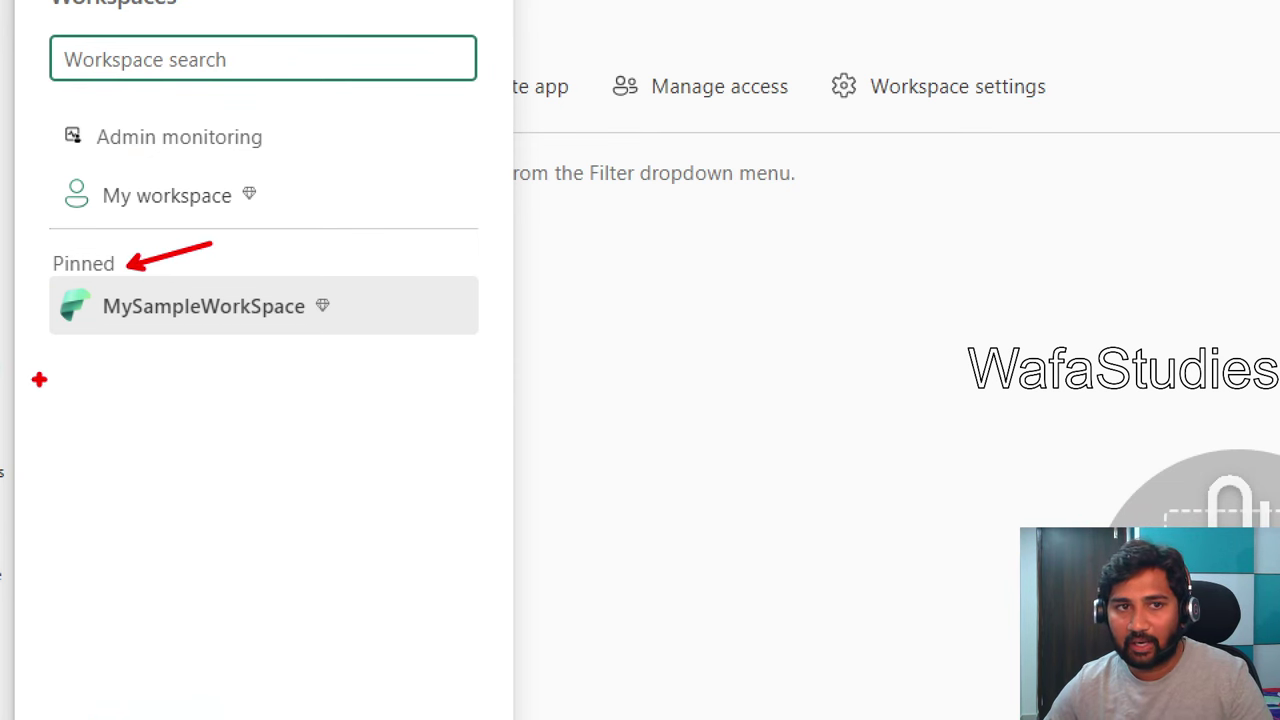
mouse_move(37, 378)
mouse_down()
mouse_move(446, 379)
mouse_move(473, 654)
mouse_move(364, 690)
mouse_move(26, 675)
mouse_move(49, 473)
mouse_move(42, 382)
mouse_up()
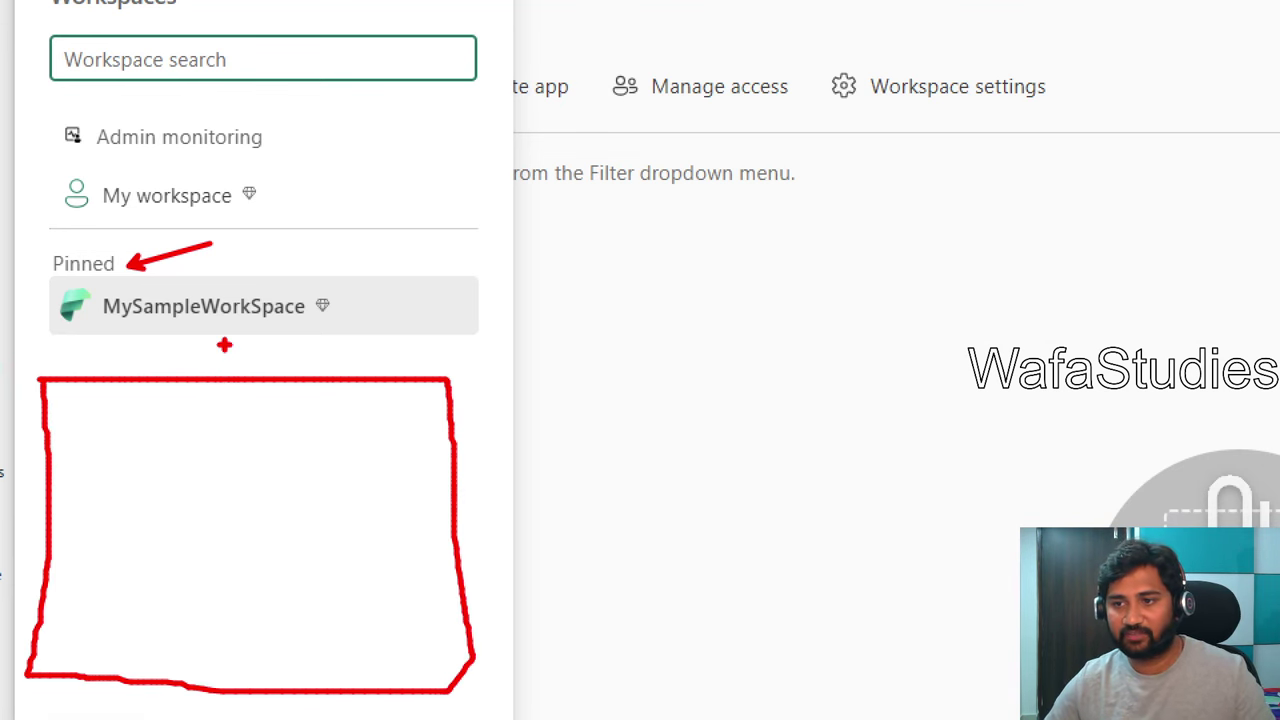
drag(48, 432, 220, 430)
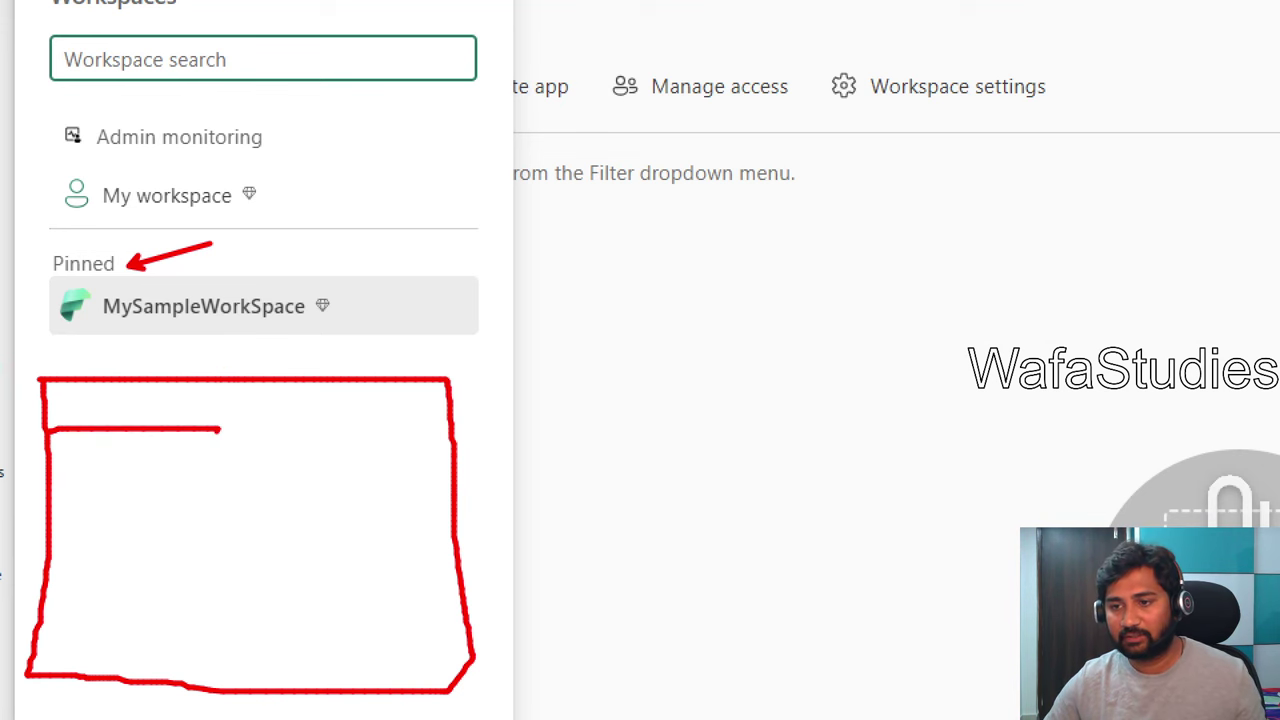
drag(28, 474, 238, 501)
drag(33, 534, 253, 534)
drag(112, 592, 270, 578)
drag(150, 628, 289, 636)
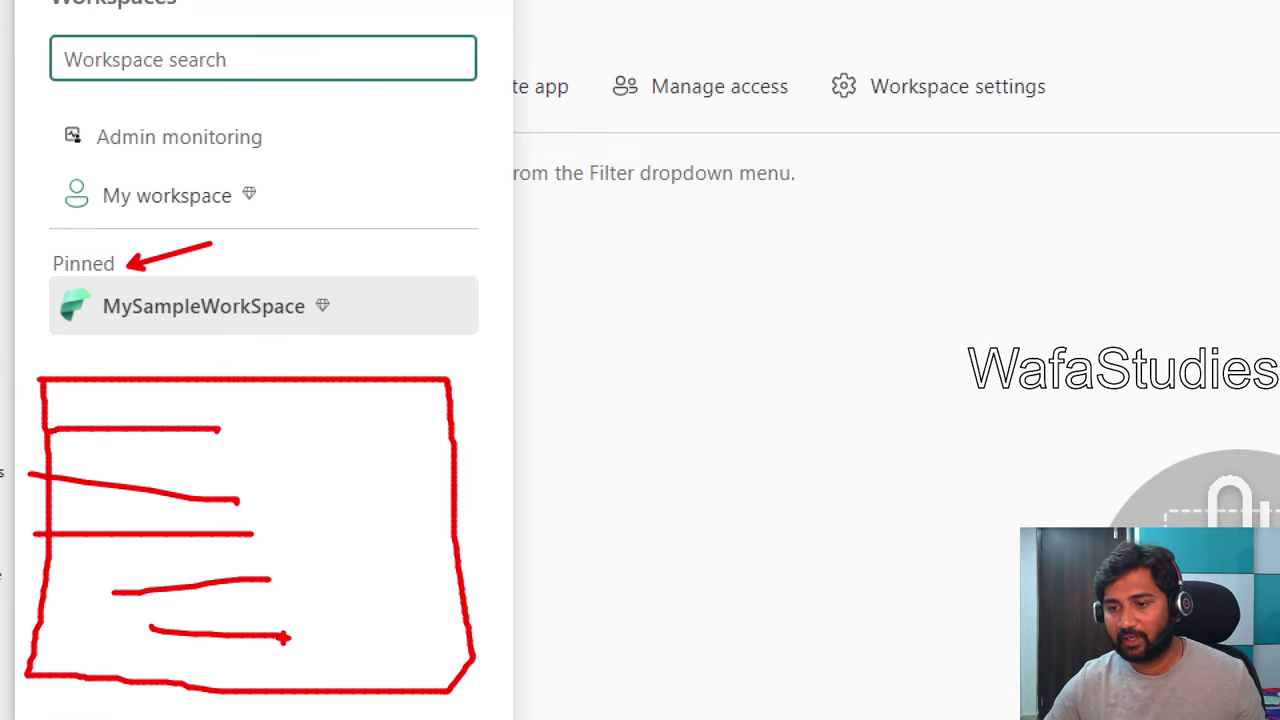
mouse_move(111, 331)
mouse_down()
mouse_move(348, 370)
mouse_move(386, 312)
mouse_move(255, 270)
mouse_move(76, 263)
mouse_move(40, 305)
mouse_move(115, 348)
mouse_up()
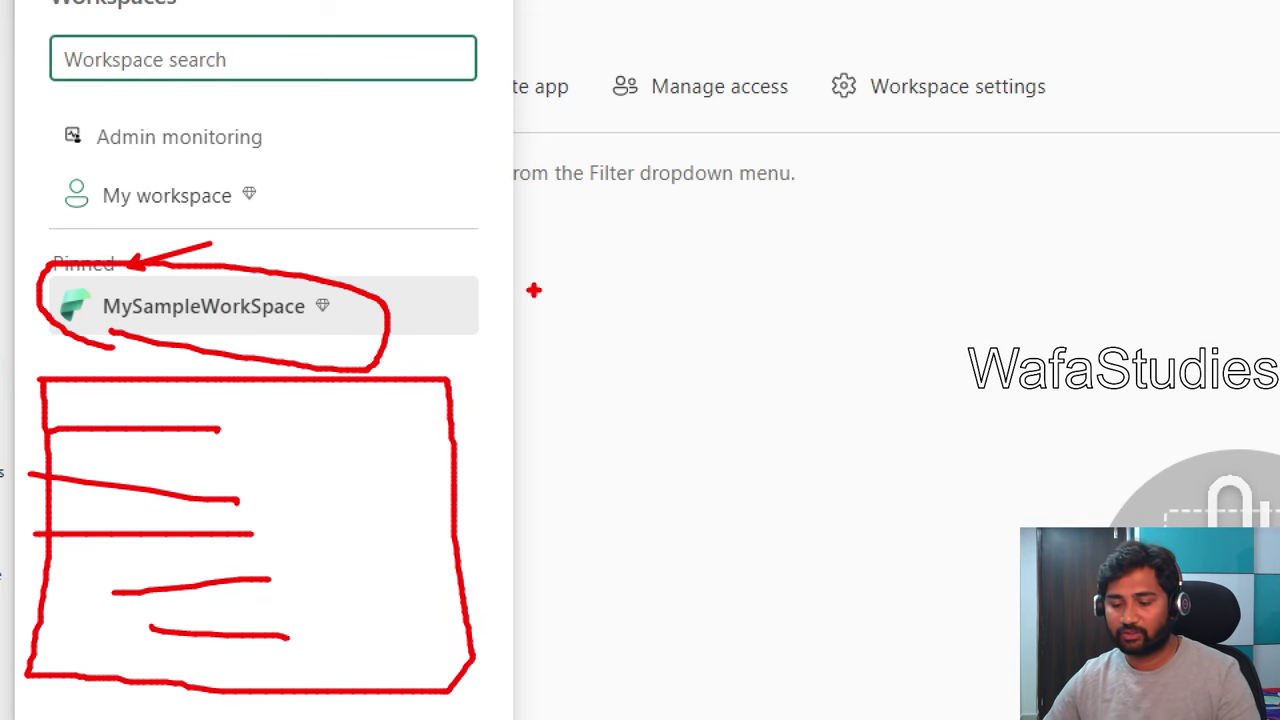
key(Escape)
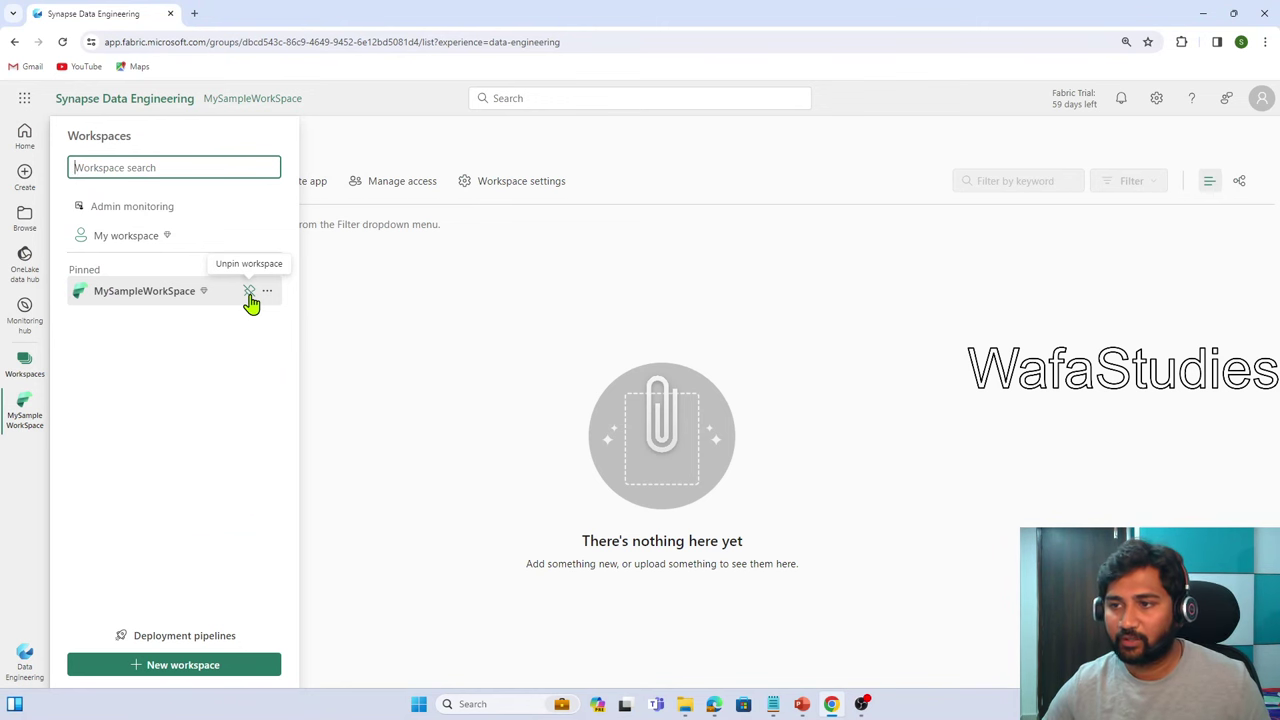
click(250, 293)
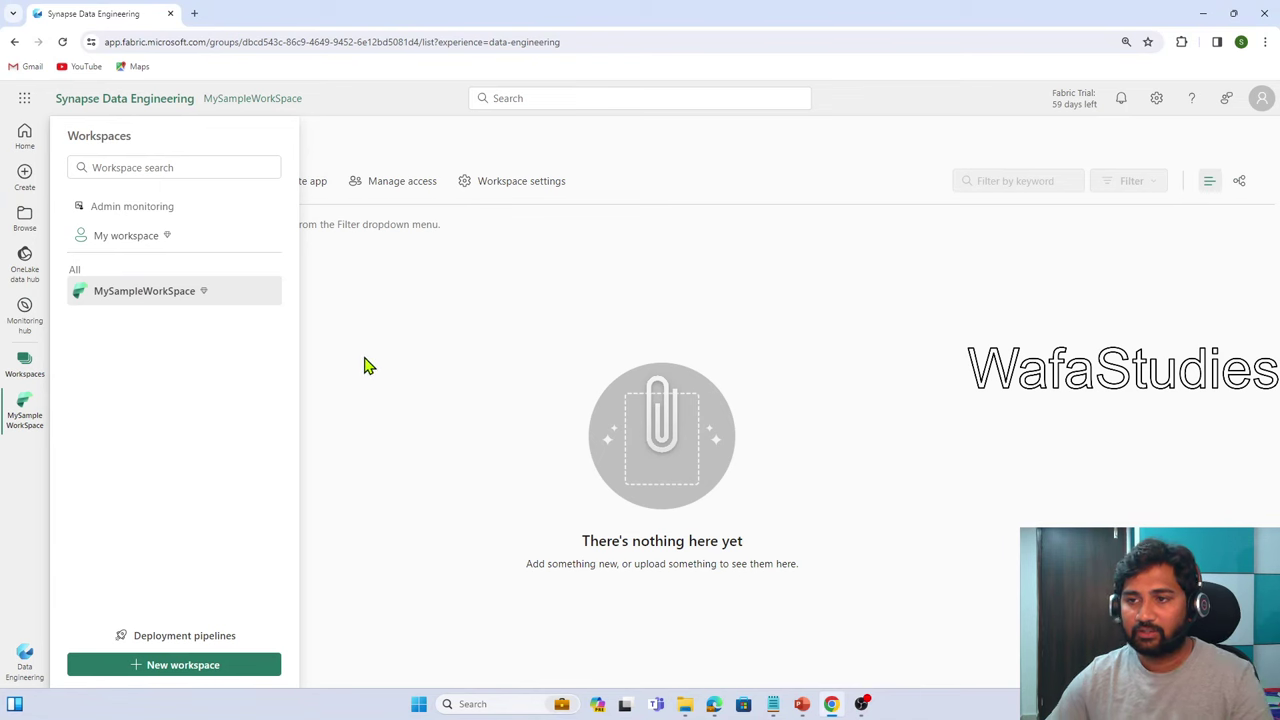
Close the workspace list to return to the empty, now-unpinned MySampleWorkSpace page
click(366, 367)
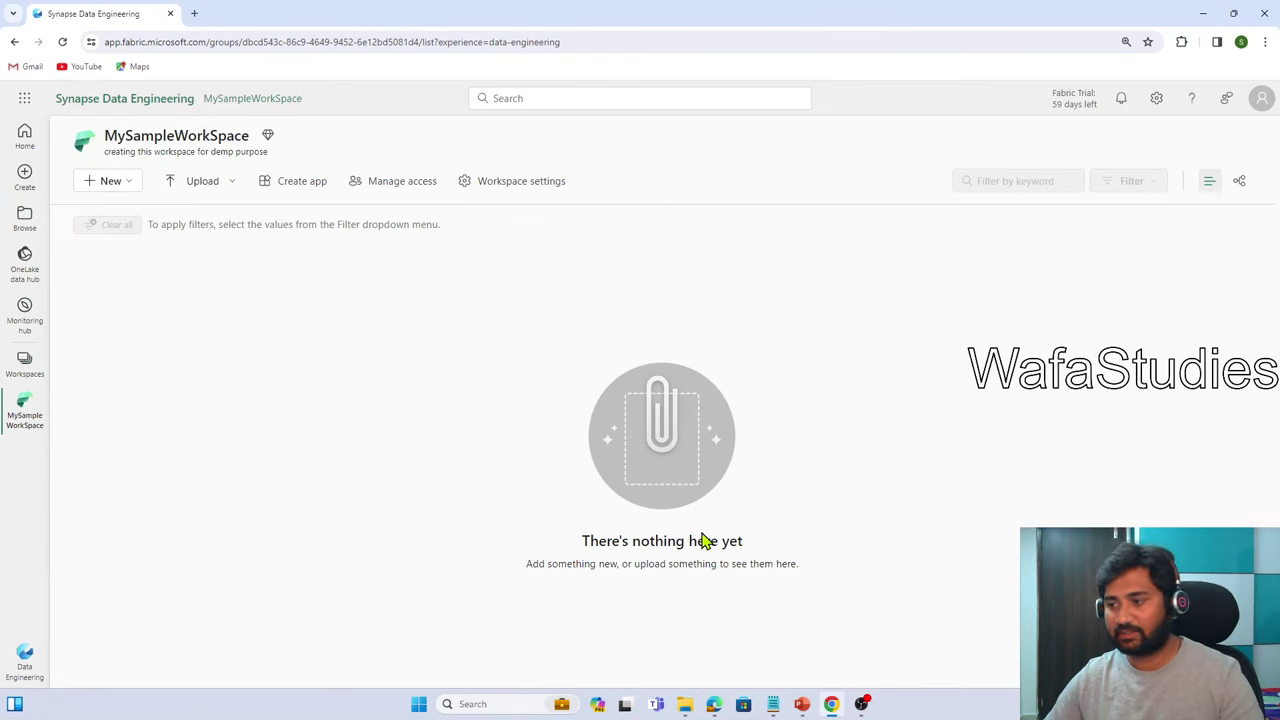
mouse_move(836, 705)
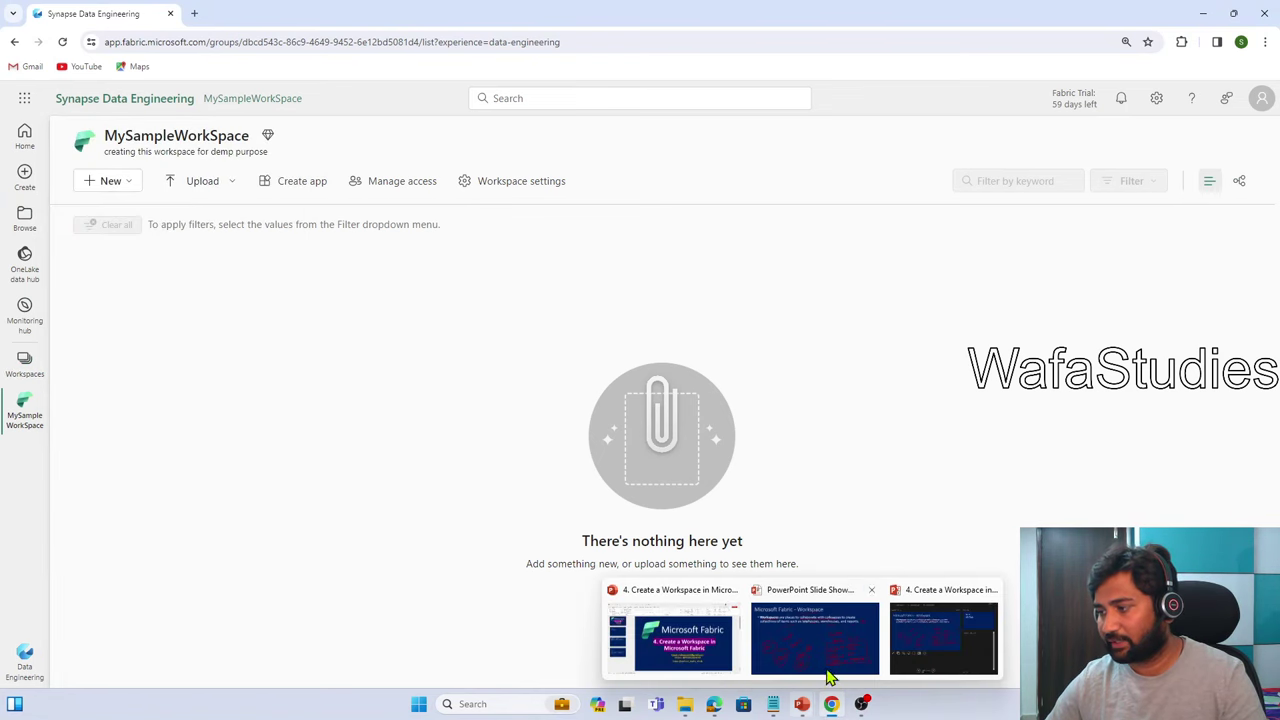